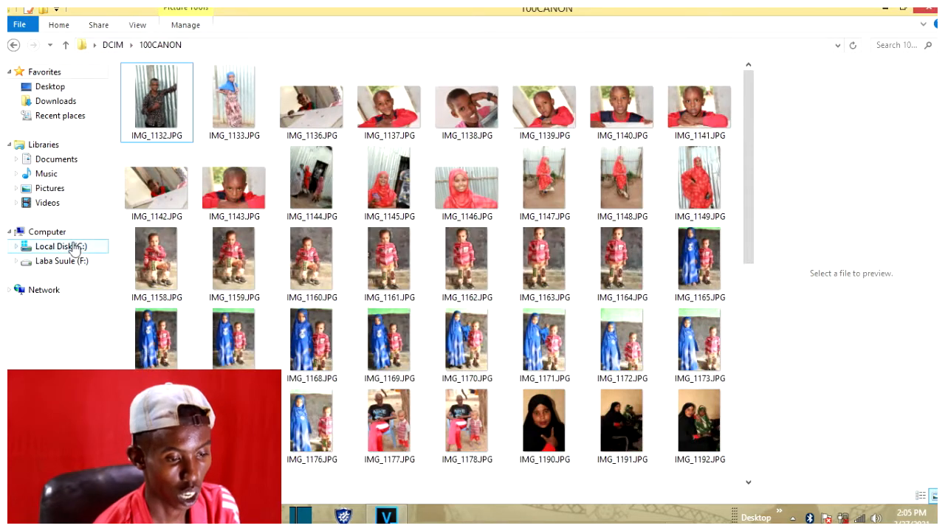
Add MVI_0561.MP4 from the mudaaharad folder on drive F to the start of the timeline, matching the project video settings to it.
click(61, 262)
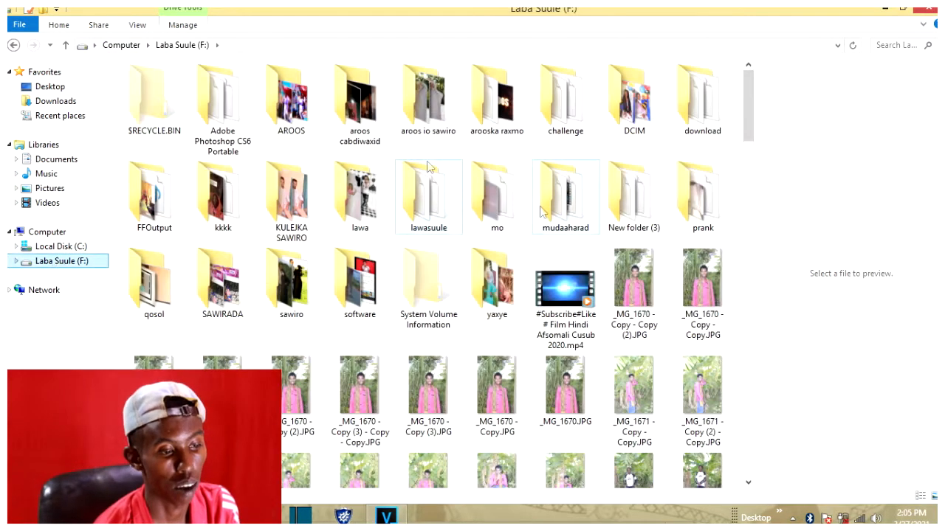
double_click(566, 216)
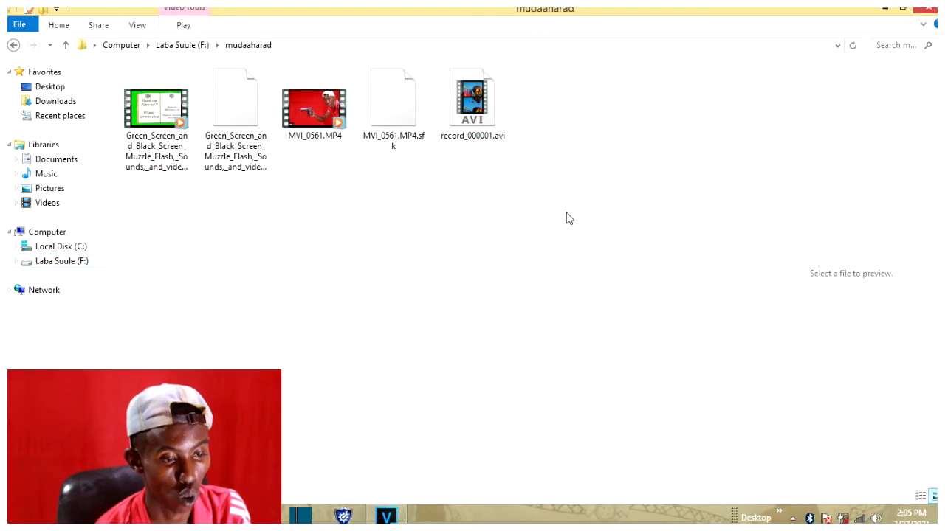
drag(323, 120, 31, 348)
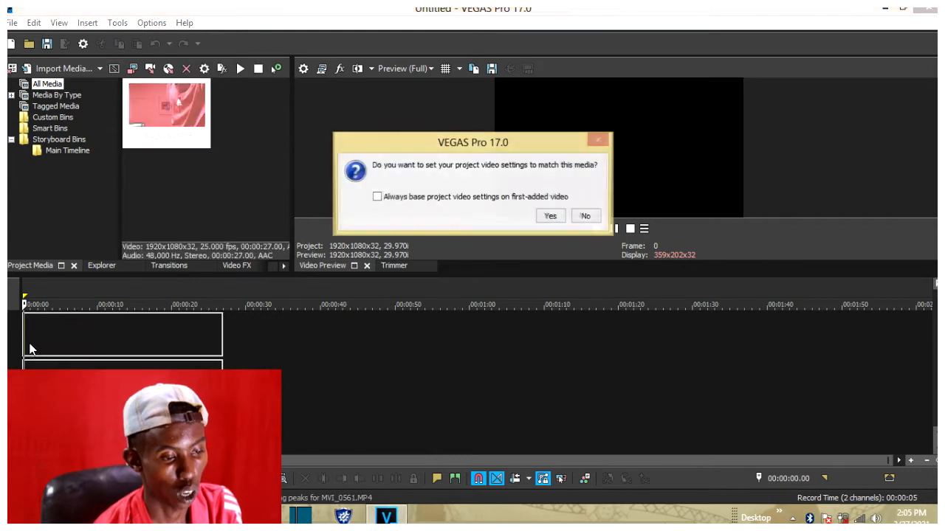
click(550, 217)
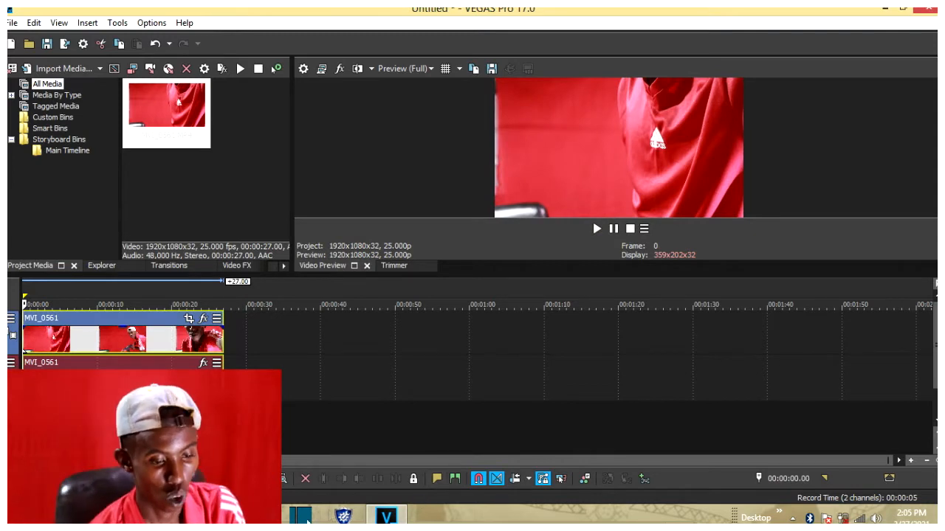
Place the green-screen muzzle flash video from the mudaaharad folder on new tracks above MVI_0561, starting at about 7 seconds.
mouse_move(130, 515)
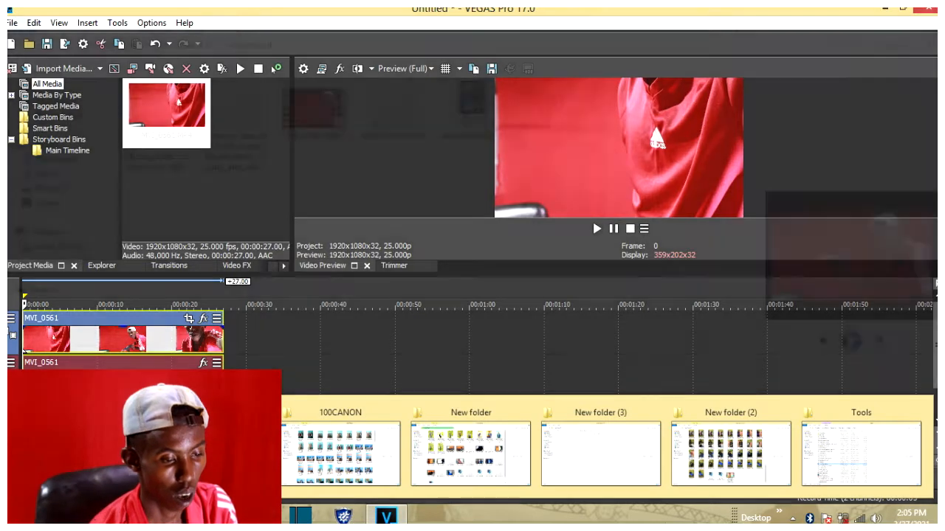
click(207, 452)
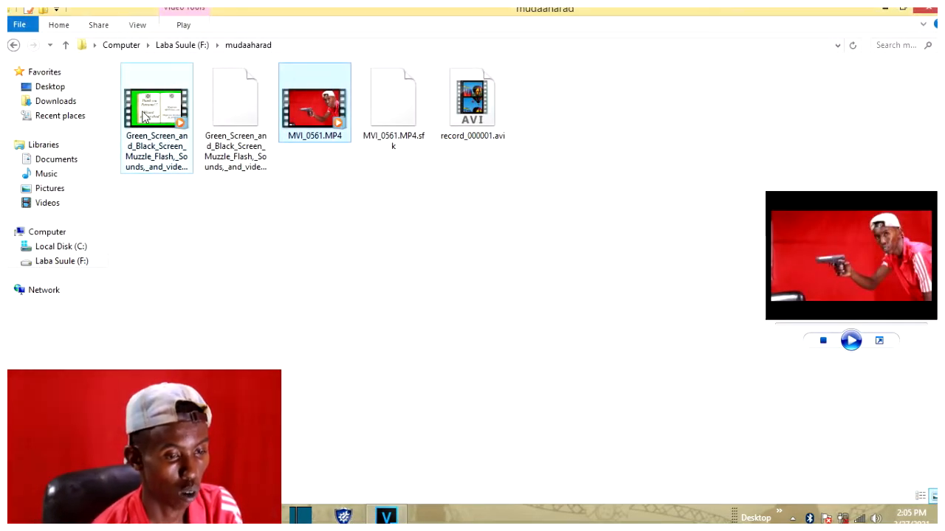
click(151, 139)
drag(150, 139, 238, 294)
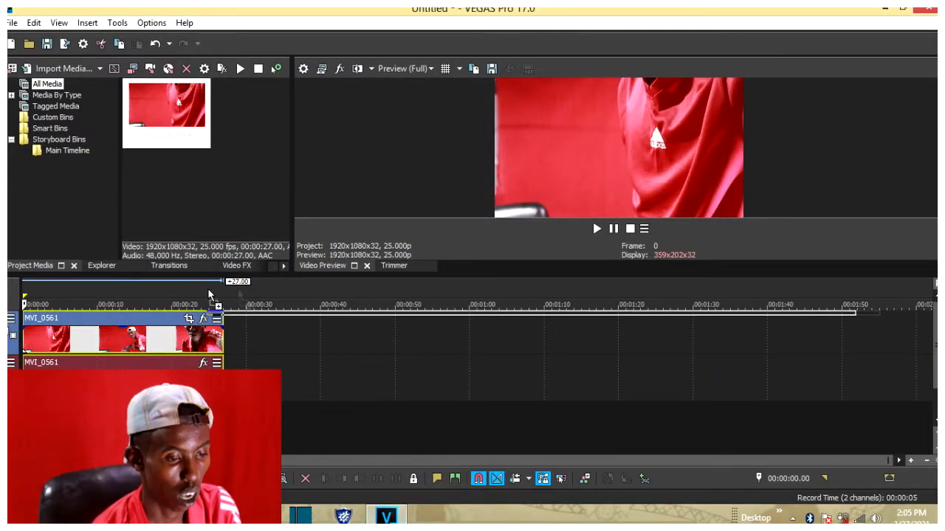
drag(139, 295, 82, 299)
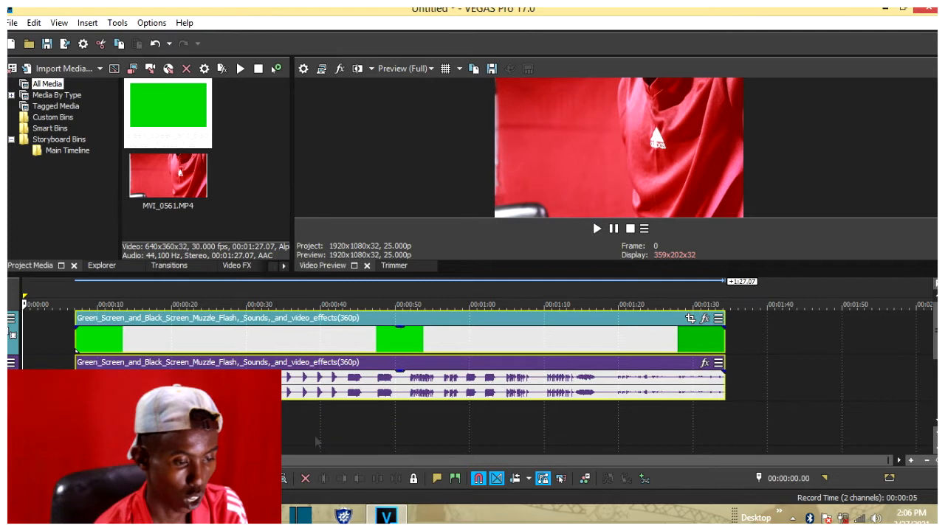
Cut the unwanted opening before 00:00:01.22 from the MVI_0561 footage and shift the pieces 1.22 earlier to close the gaps.
click(147, 425)
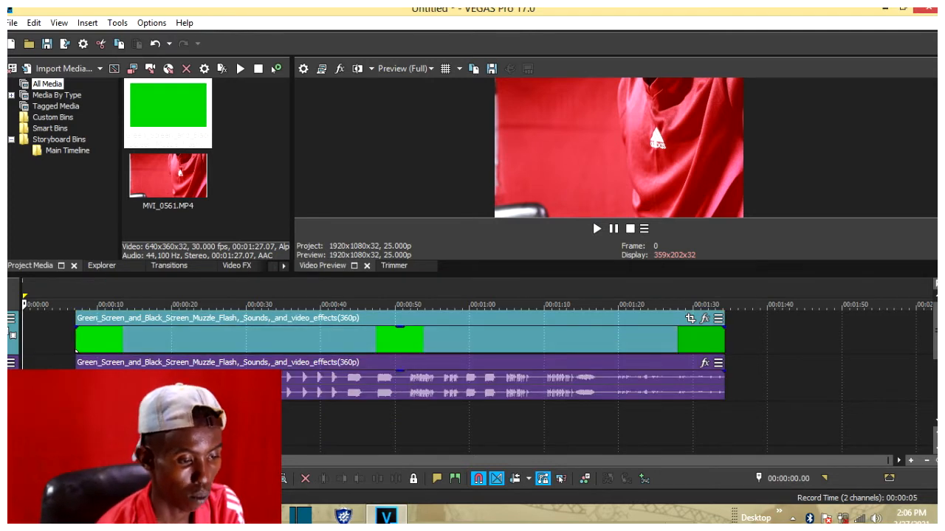
key(space)
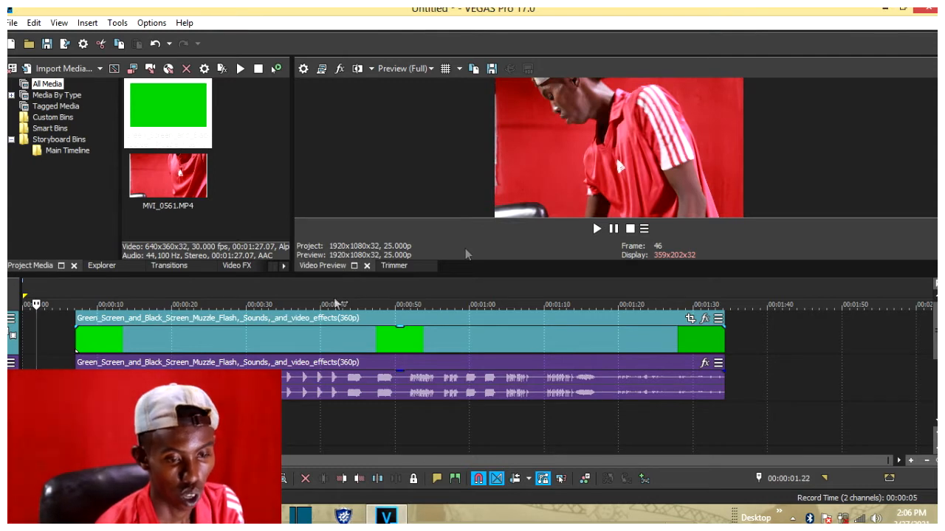
click(598, 229)
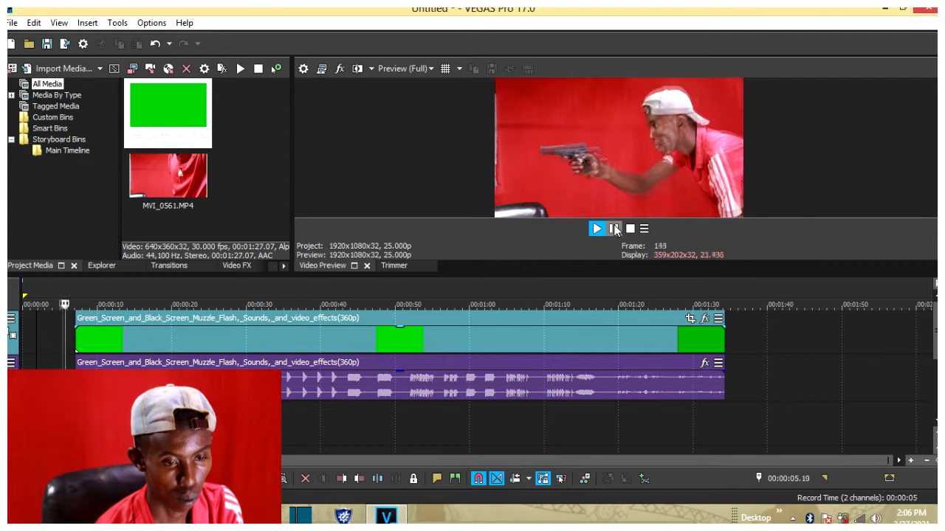
click(615, 231)
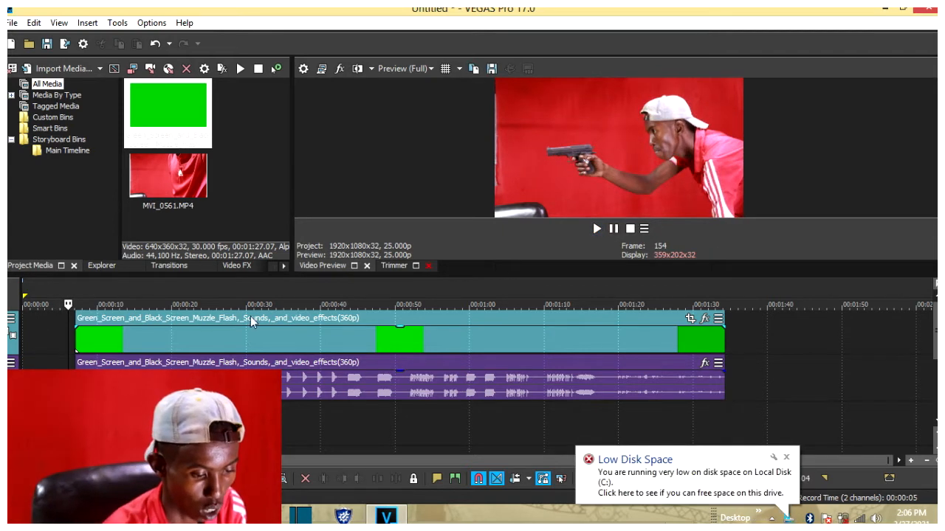
right_click(76, 347)
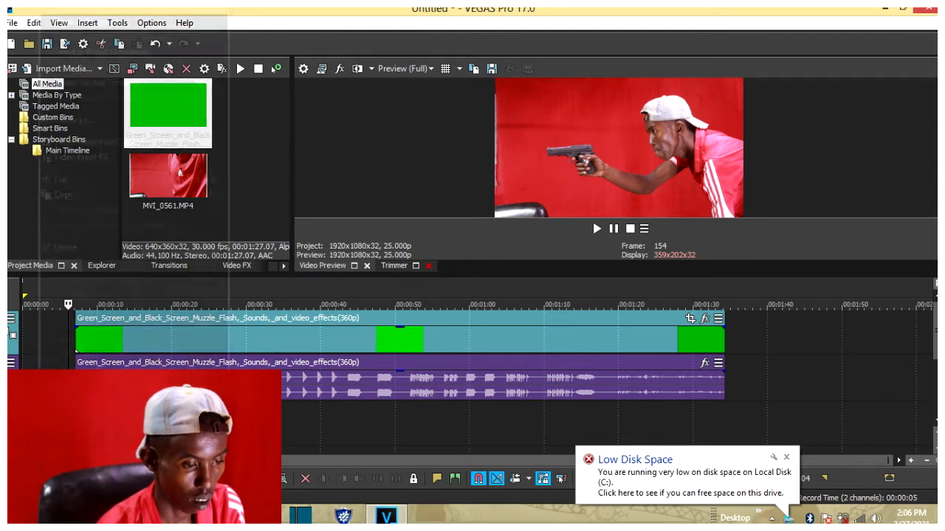
click(64, 248)
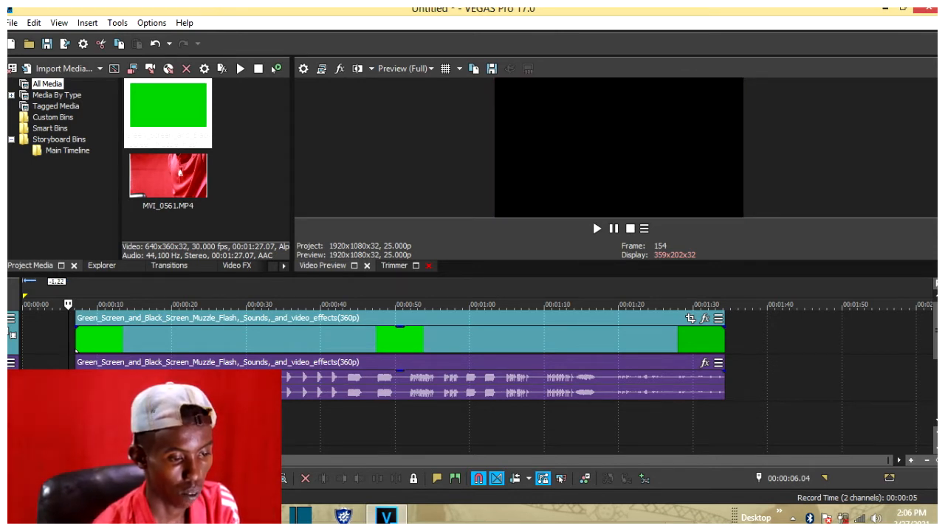
drag(63, 421, 54, 421)
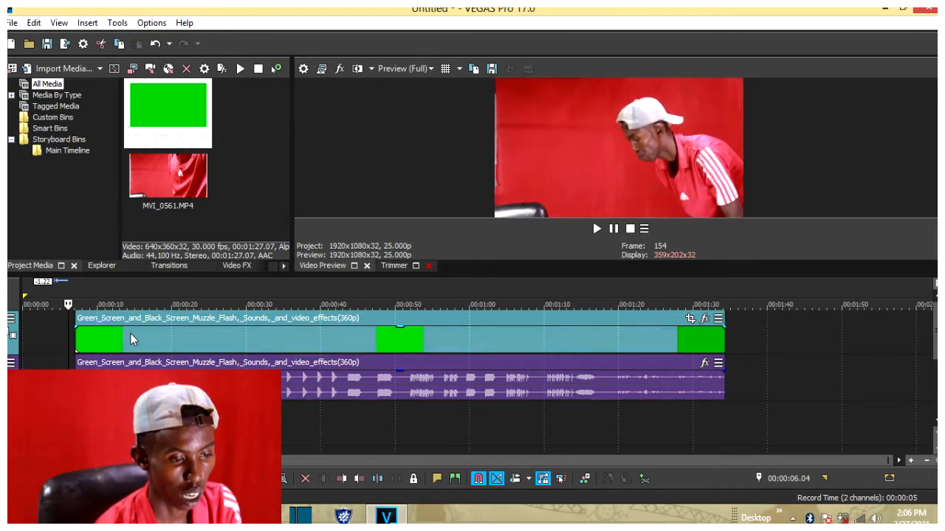
Move the green-screen clip 8.16 later and delete the unwanted MVI_0561 segment before the rifle-aiming shot at 00:00:09.12, closing the gap.
drag(131, 334, 195, 351)
click(66, 421)
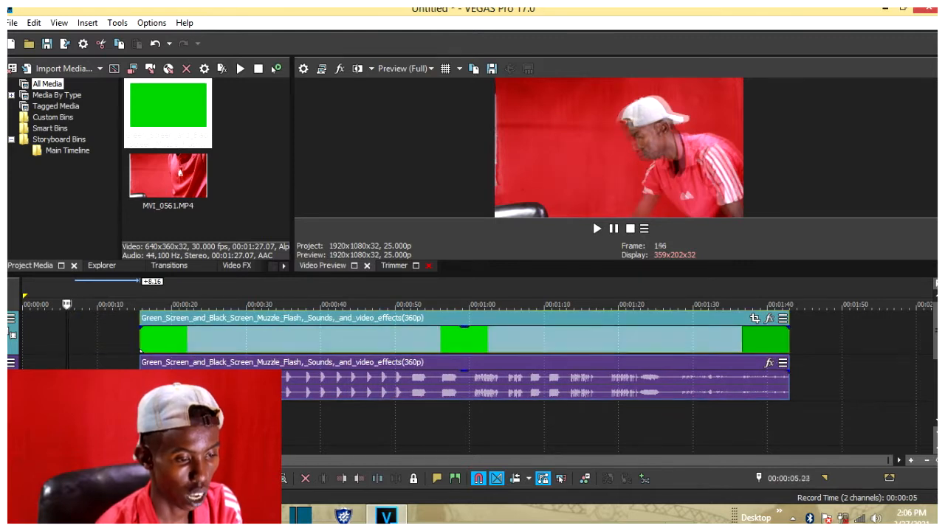
click(615, 229)
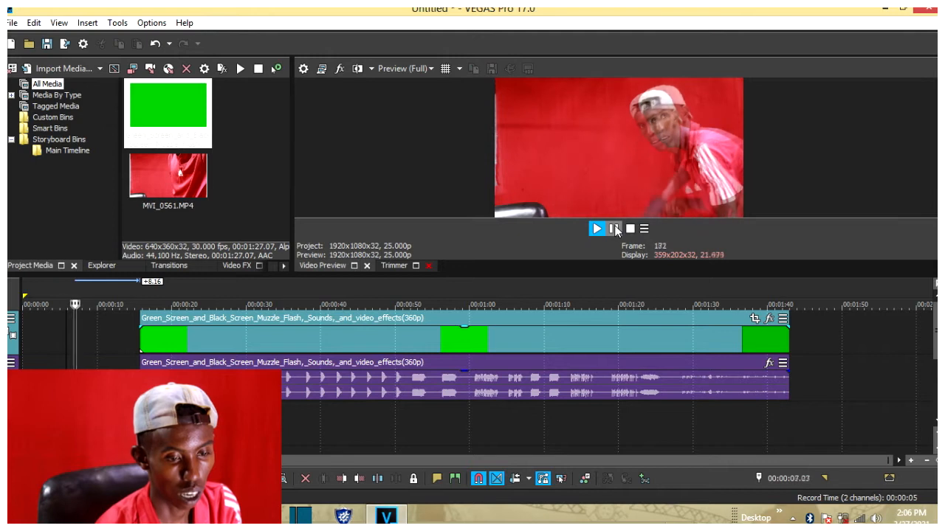
click(615, 229)
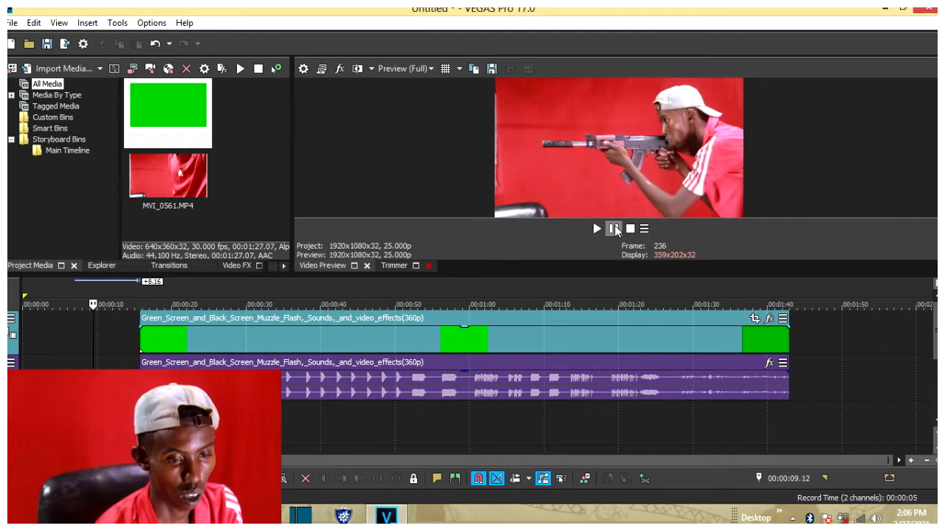
right_click(275, 334)
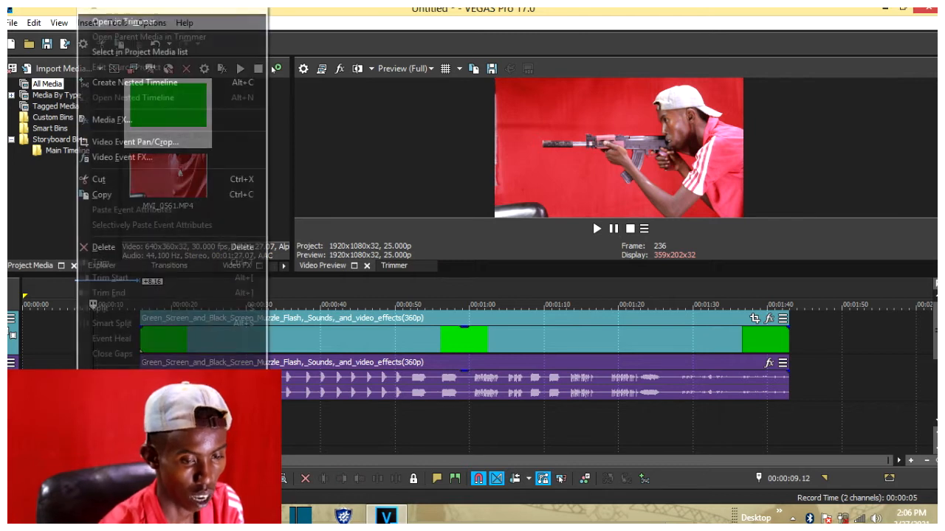
click(111, 246)
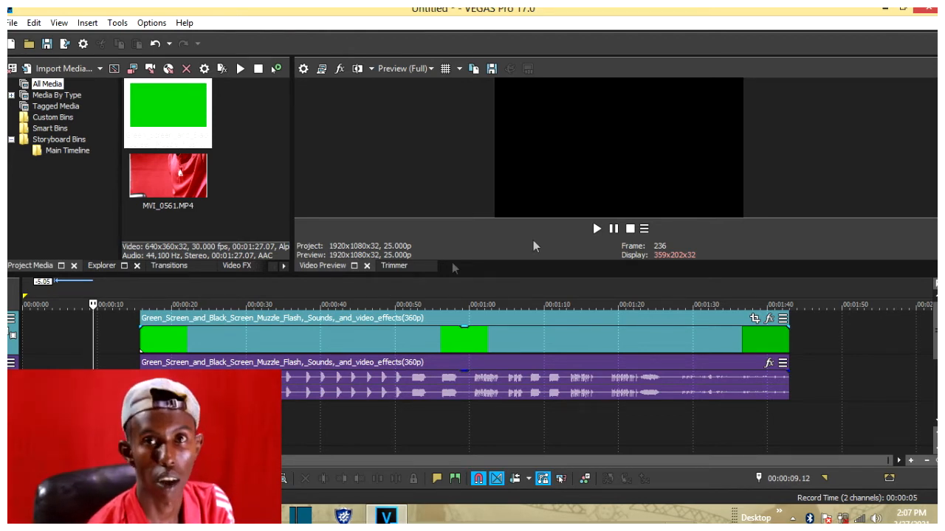
Play the timeline to 00:00:16.09 and move the green-screen clip 4.07 later, clear of the MVI_0561 footage.
click(618, 230)
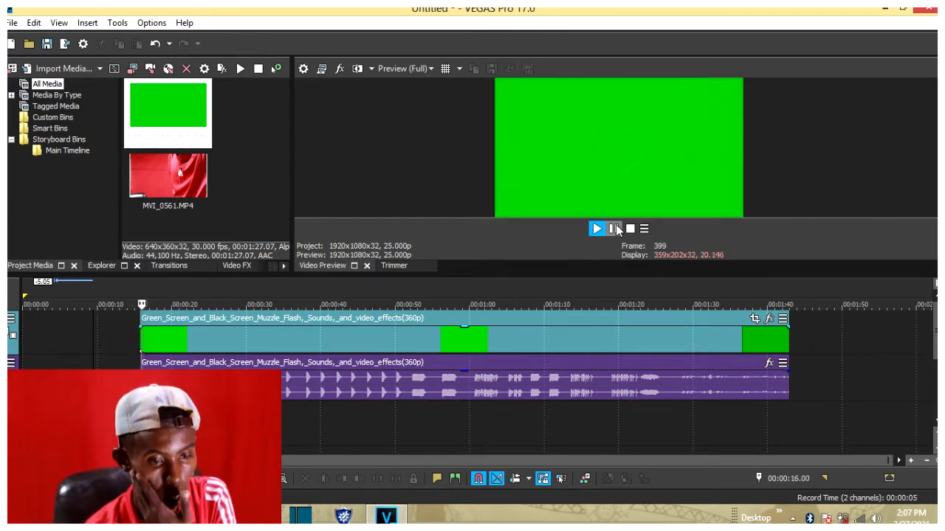
click(614, 229)
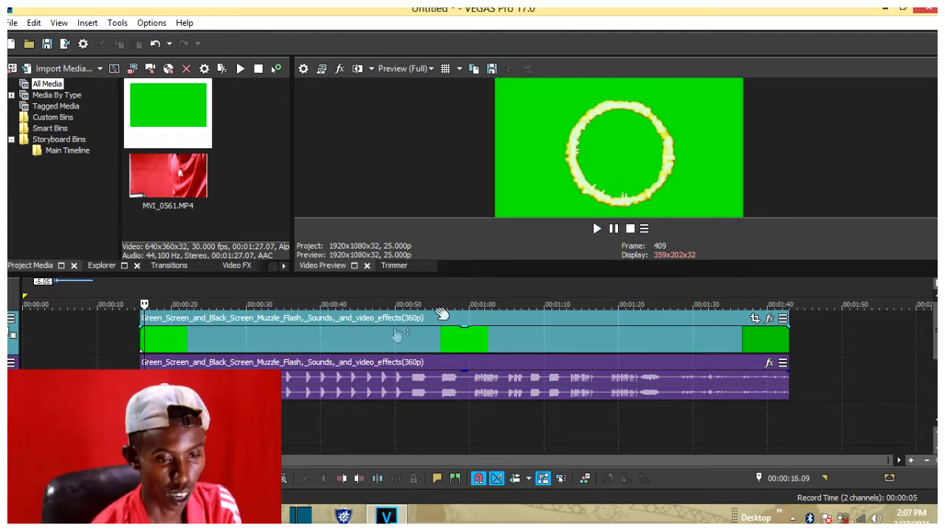
drag(384, 343, 416, 345)
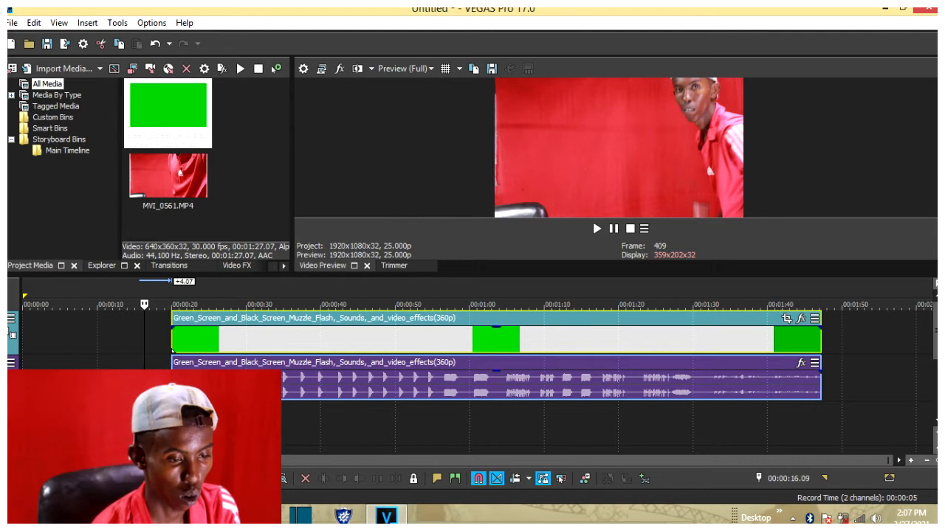
Step back to the rifle-aiming frame at 00:00:15.15, delete the unwanted MVI_0561 segment there and close the gap.
click(144, 384)
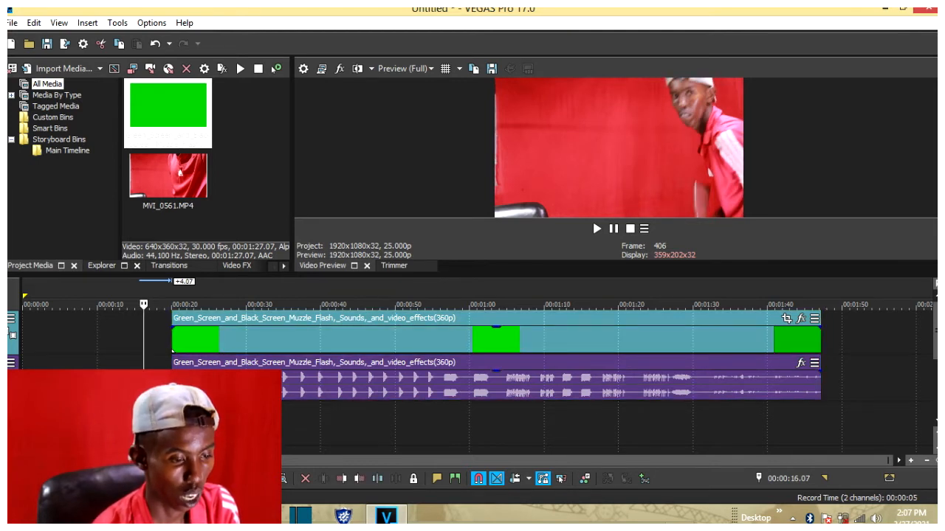
key(Left)
key(Left)
key(Left)
key(Left)
key(Left)
key(Left)
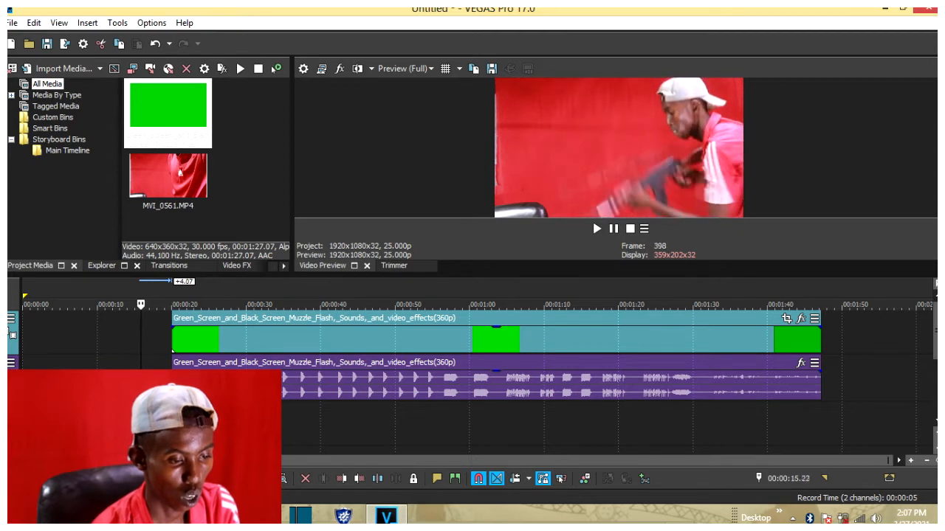
key(Left)
key(Left)
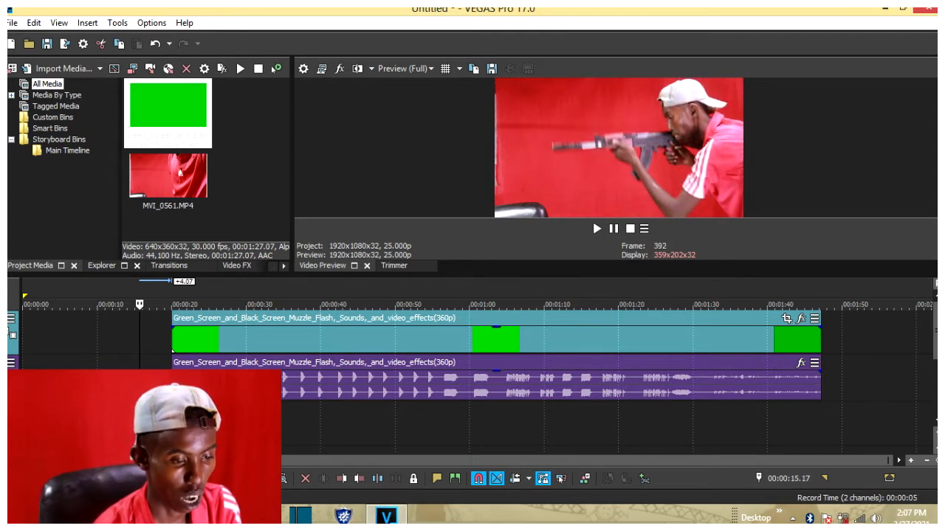
key(Left)
key(Left)
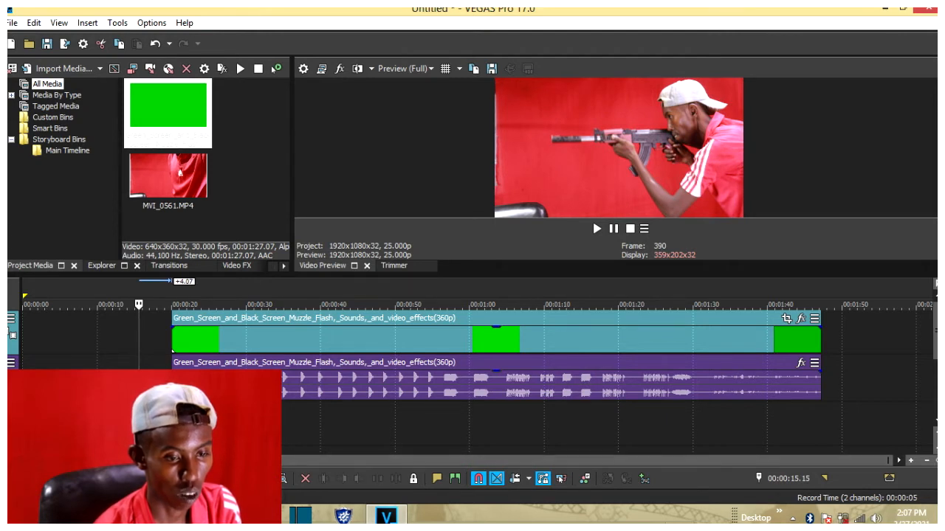
right_click(173, 350)
click(213, 248)
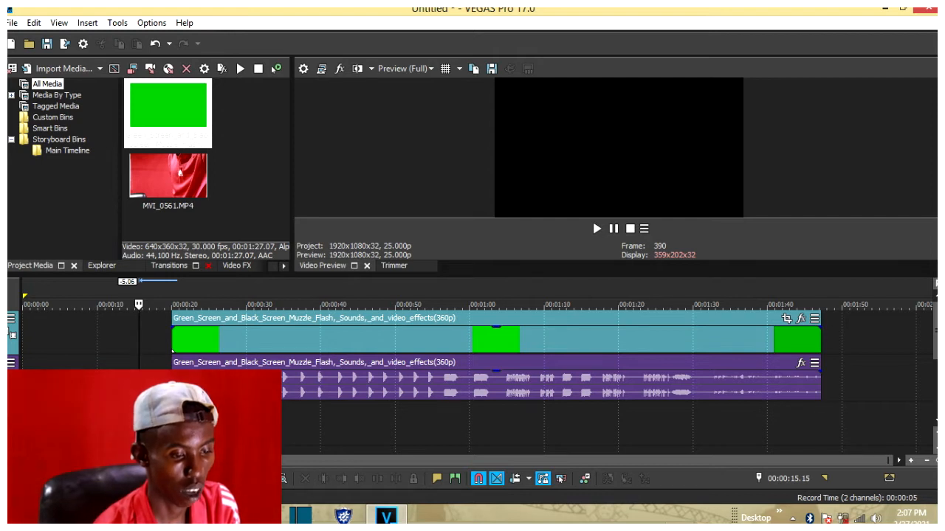
key(Delete)
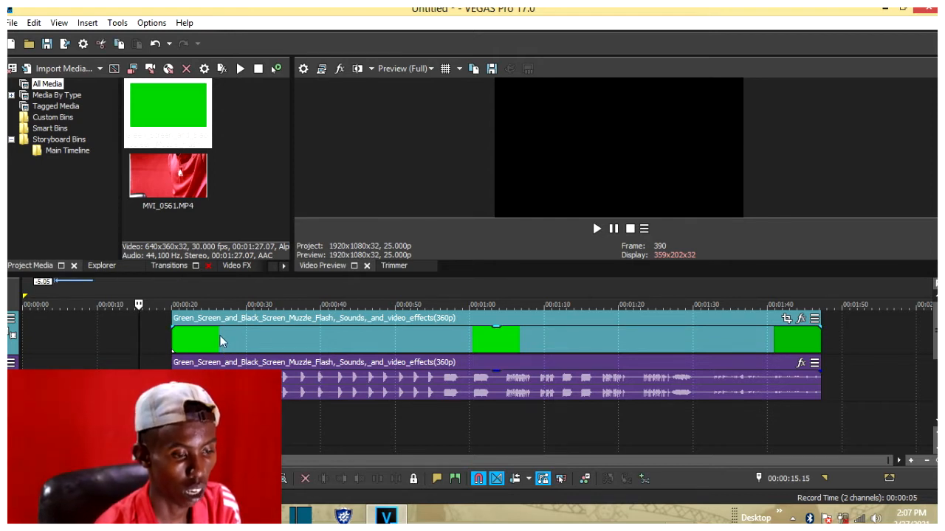
Preview the green-screen clip from 00:00:31.16 and split its video and audio at 00:00:31.24, just before a muzzle flash.
click(258, 337)
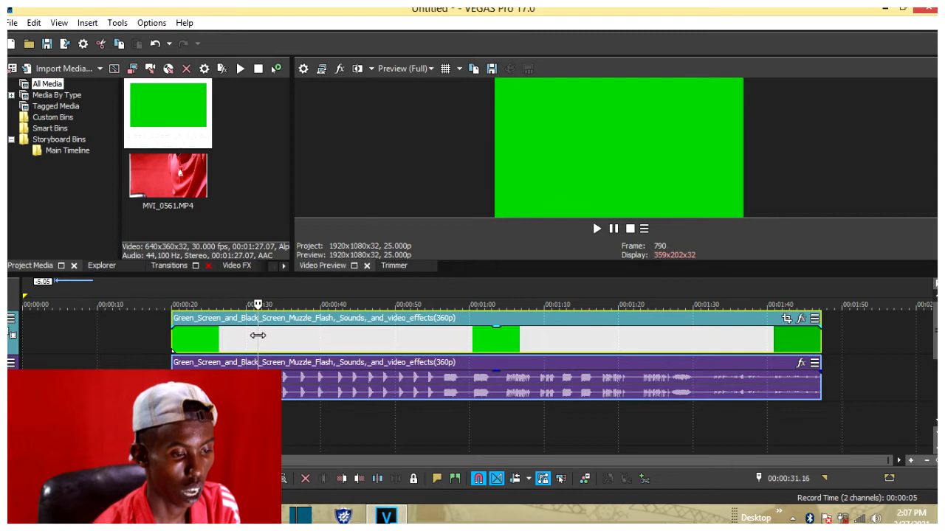
click(614, 229)
key(space)
key(space)
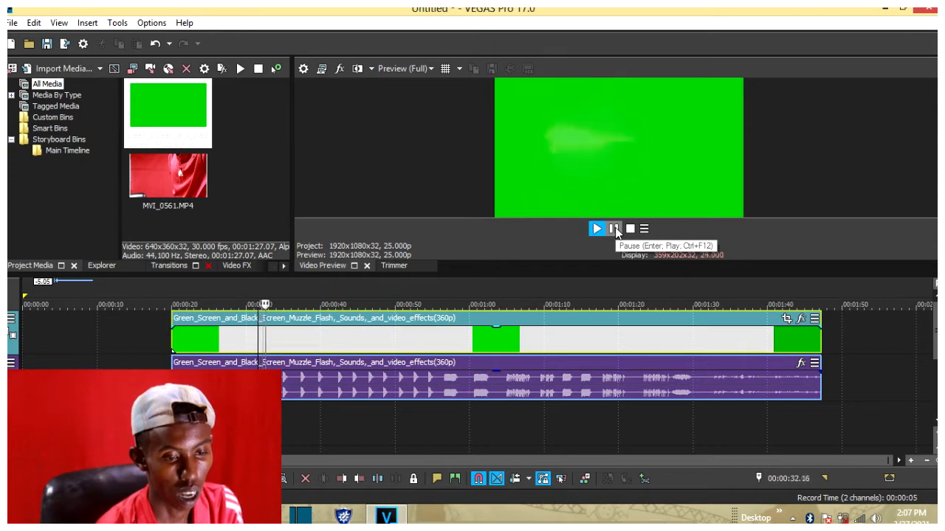
click(615, 229)
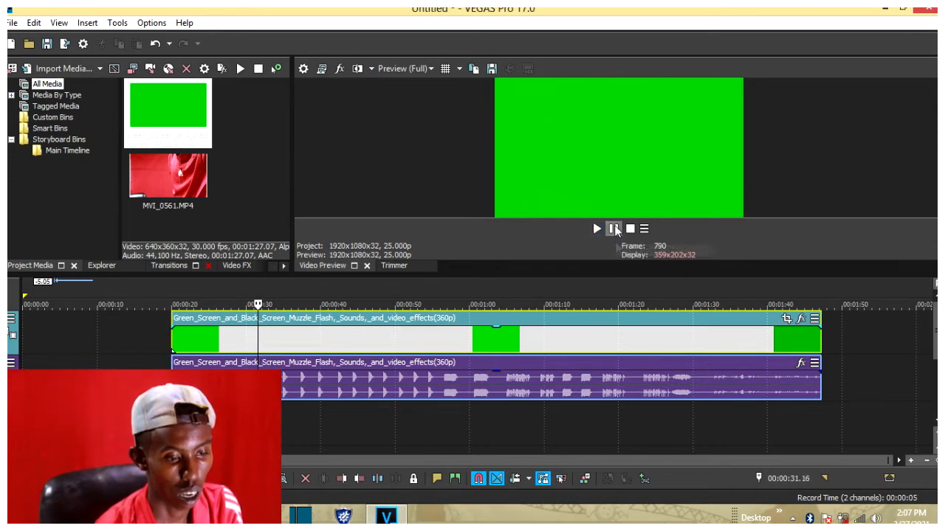
click(616, 230)
click(616, 229)
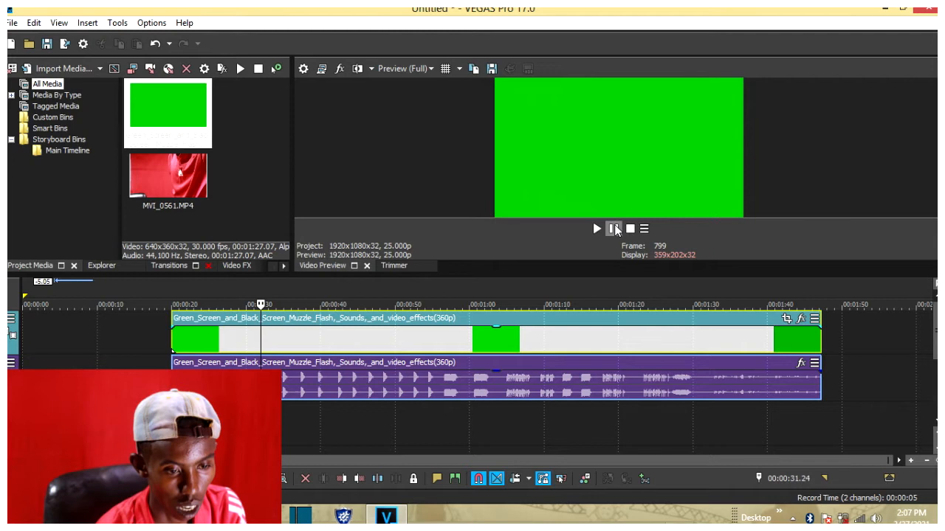
click(616, 230)
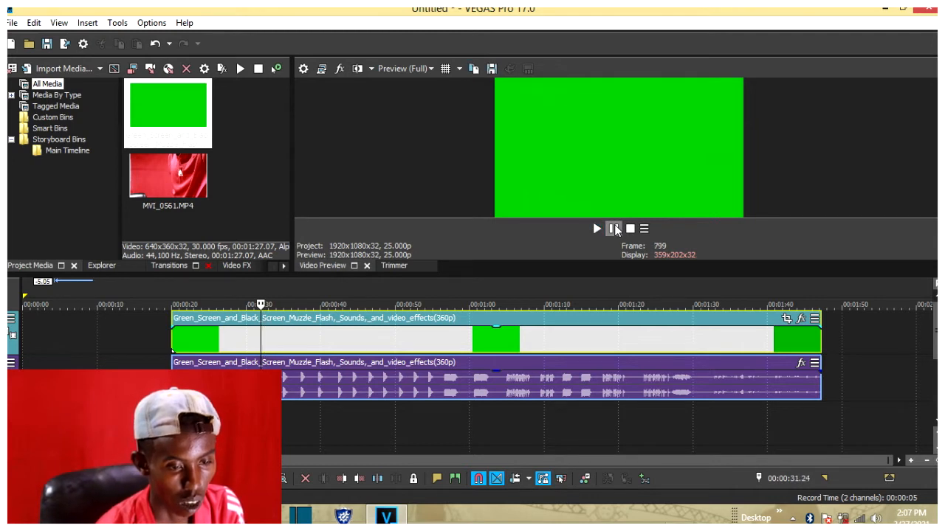
key(s)
click(616, 230)
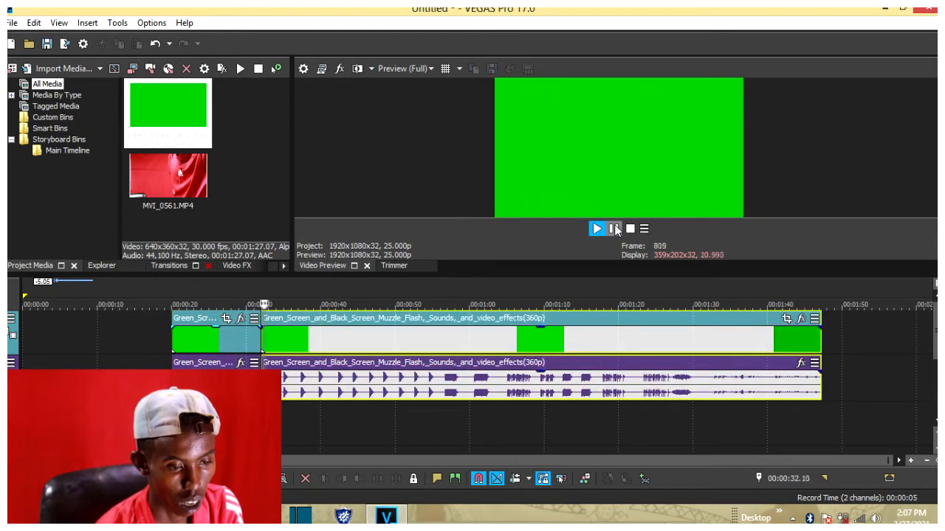
Replay the muzzle flash from 00:00:31.24 and split the green-screen video and audio at 00:00:32.24, just after the flash.
click(616, 229)
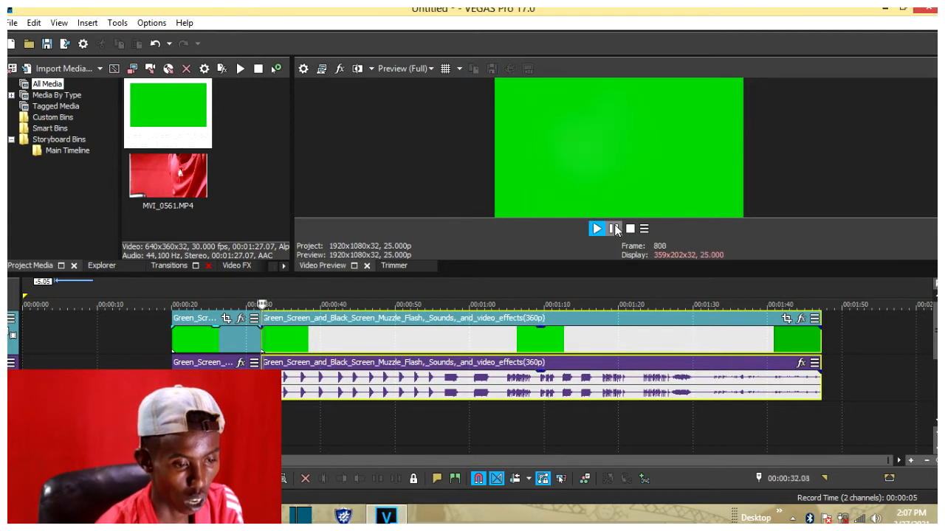
click(616, 229)
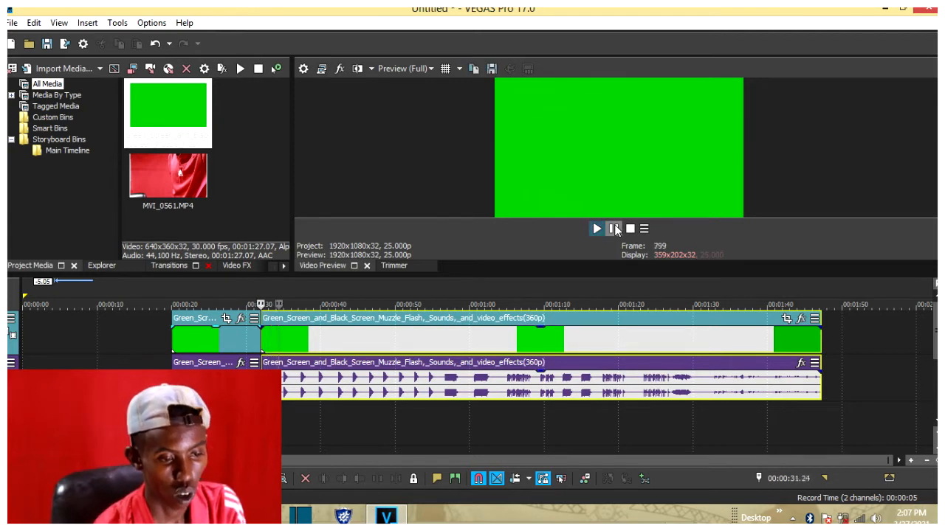
click(615, 229)
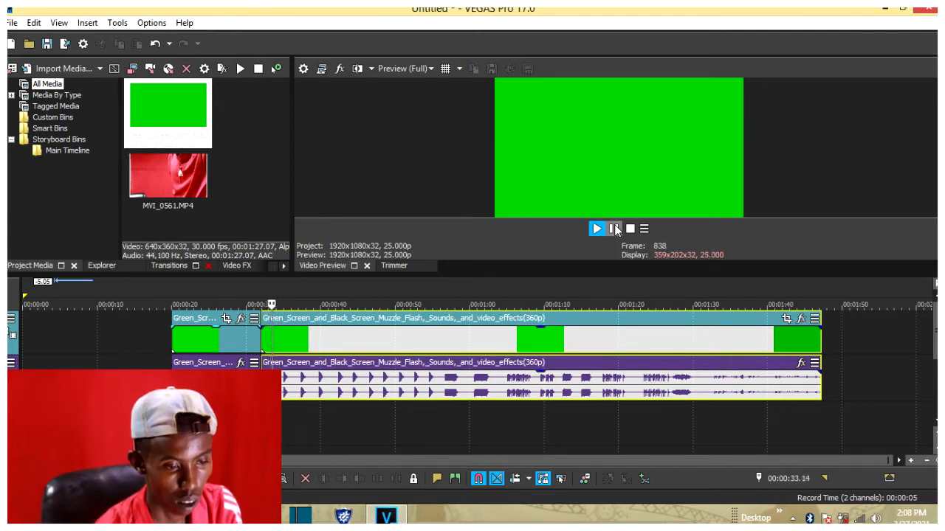
click(616, 230)
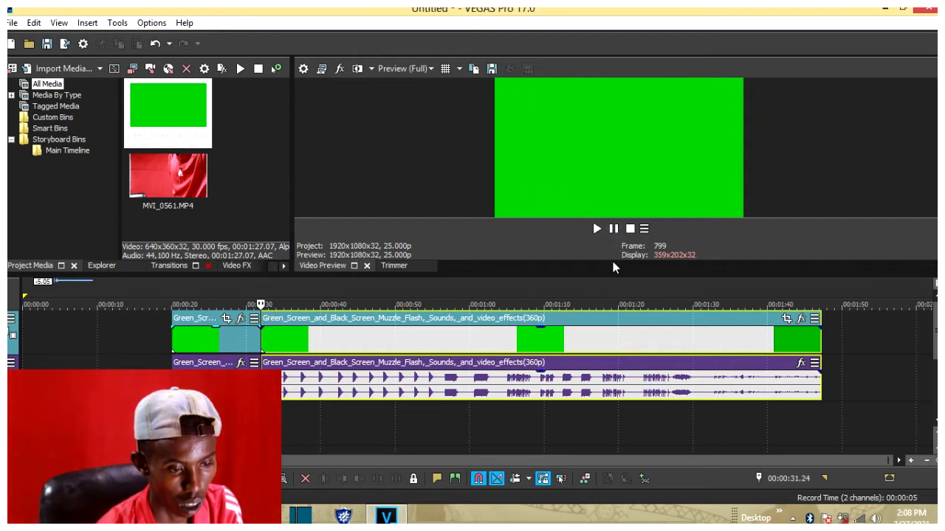
key(space)
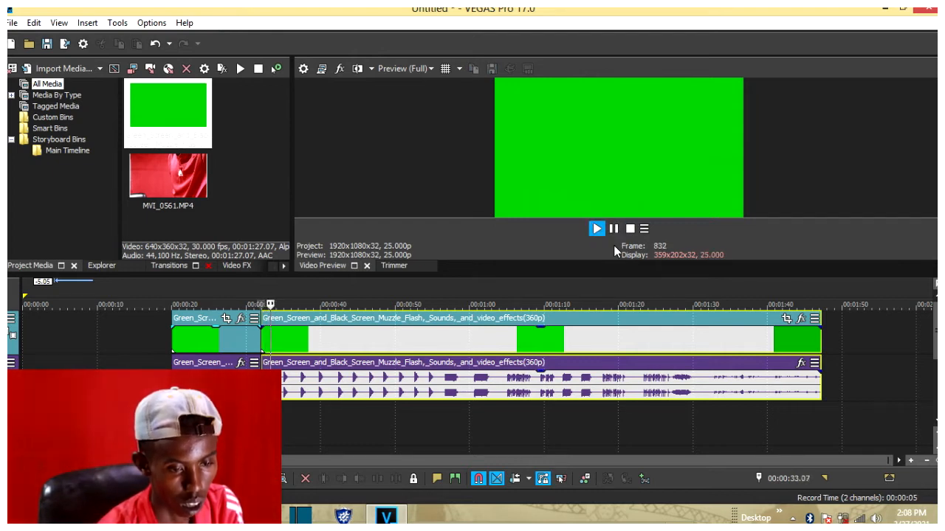
key(space)
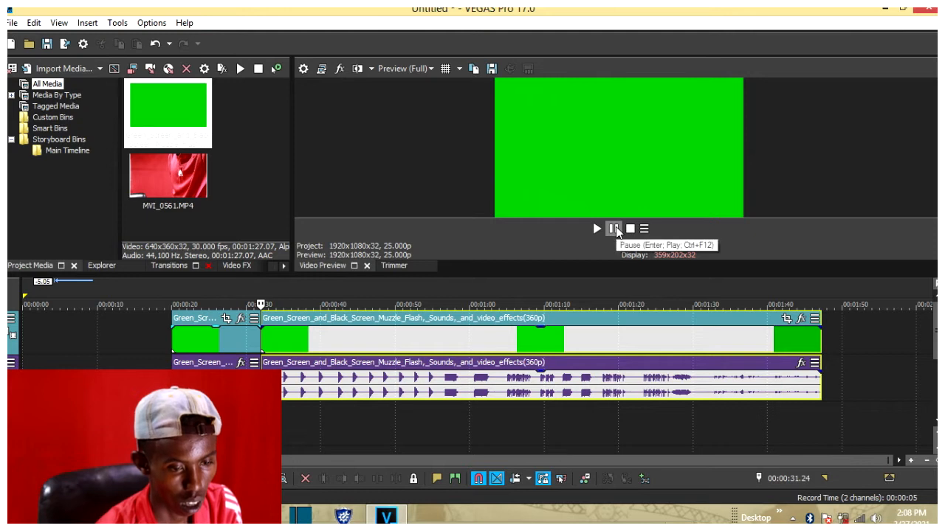
key(space)
click(613, 229)
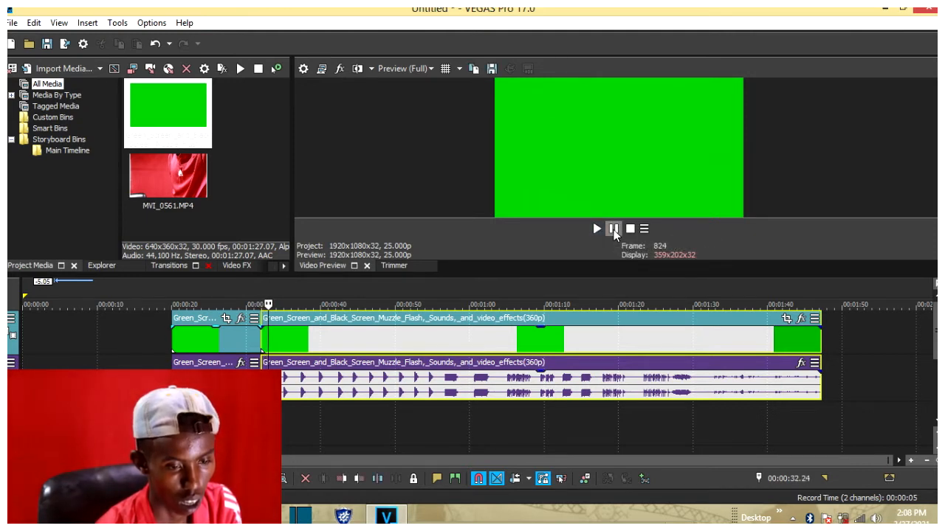
key(s)
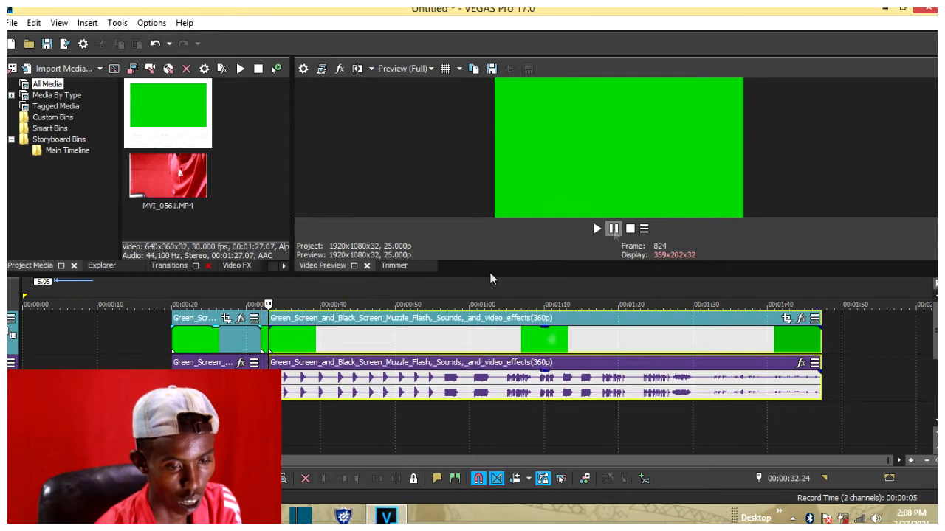
Preview the rest of the green-screen clip for a burst-fire flash and split its video and audio at 00:00:56.02, just before it.
click(301, 344)
key(space)
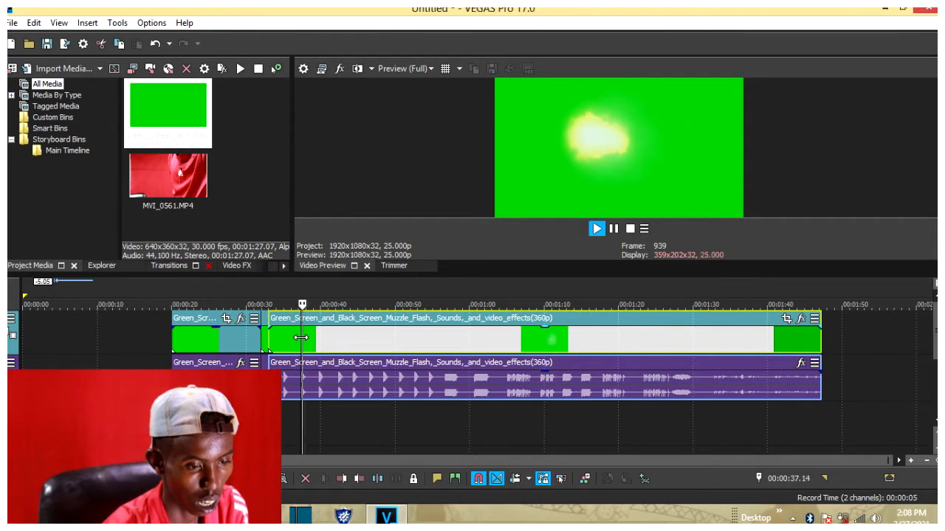
click(435, 341)
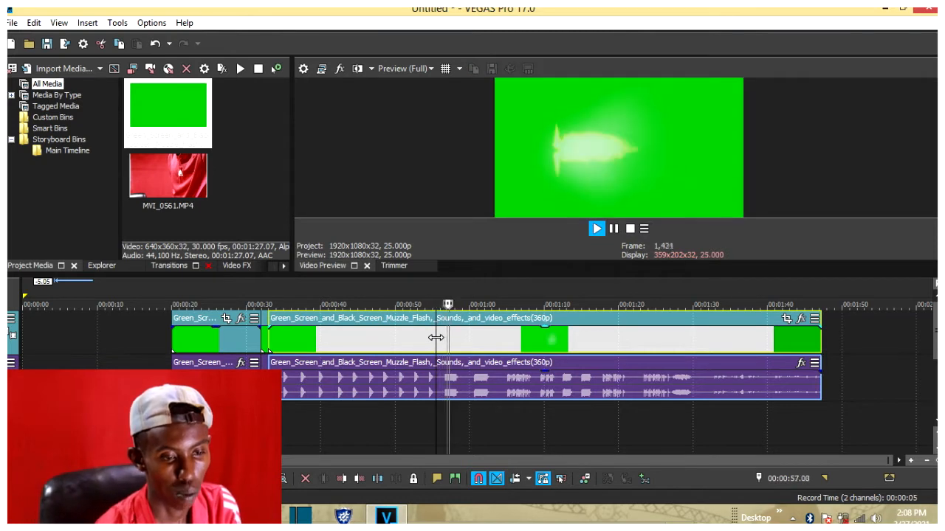
key(space)
key(space)
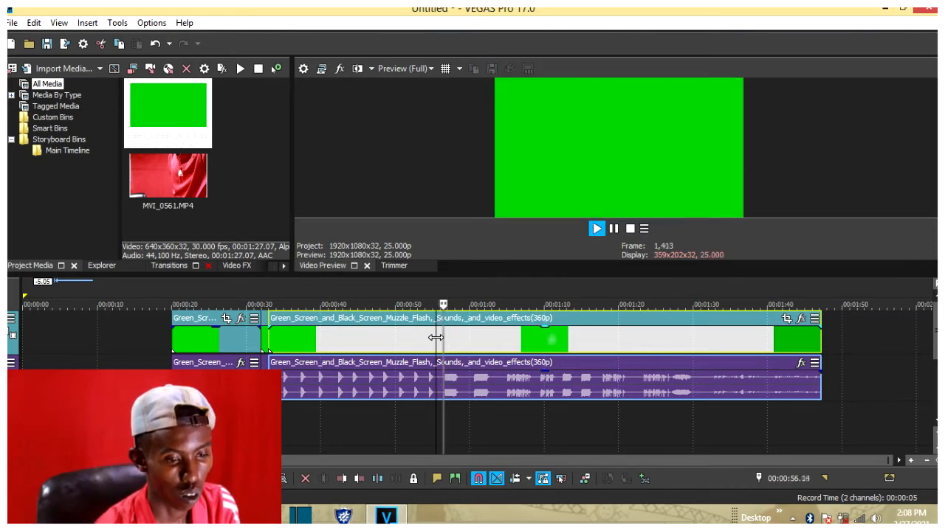
key(space)
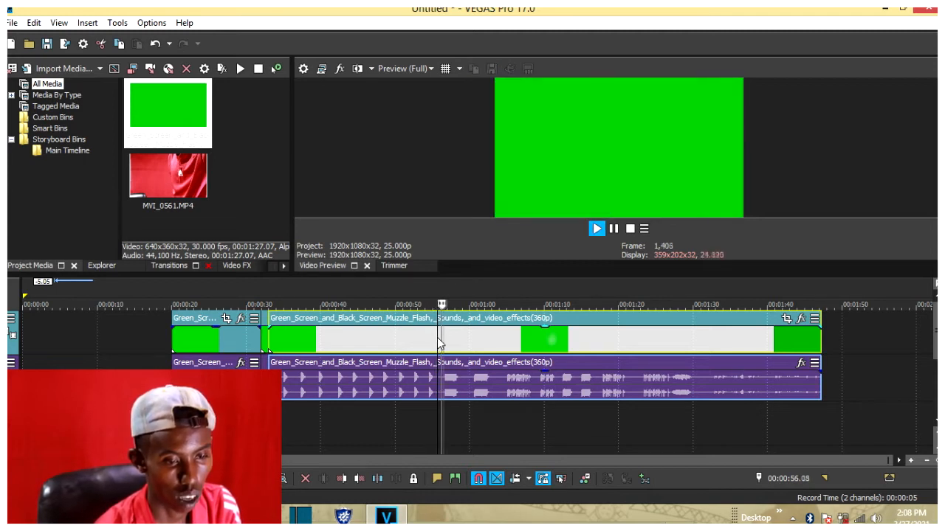
key(space)
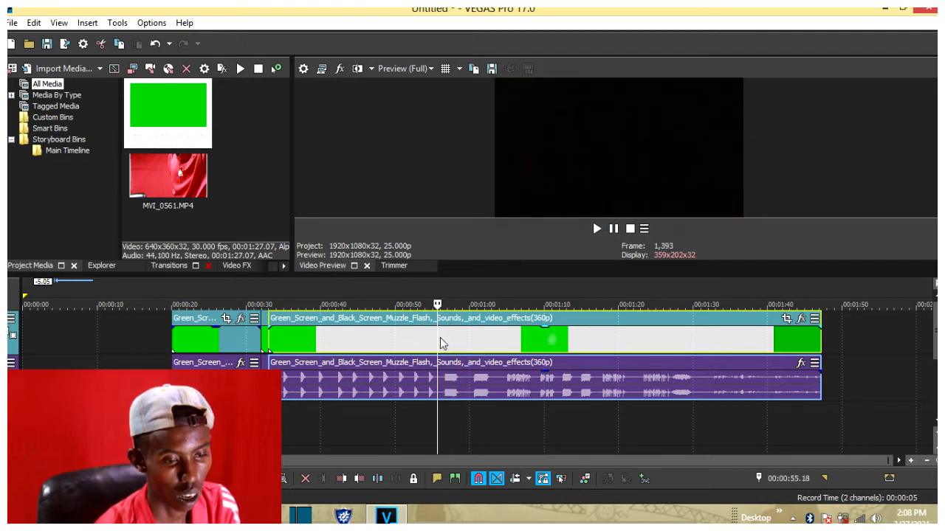
key(space)
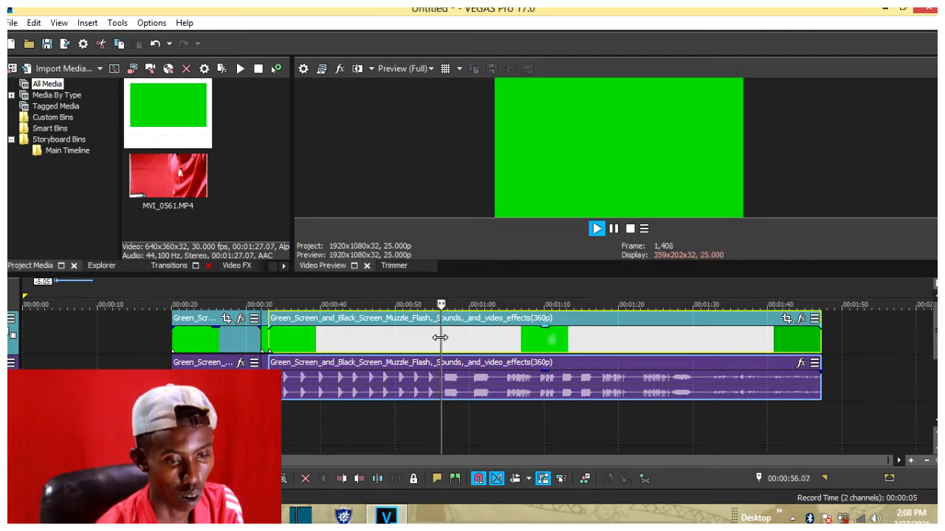
key(space)
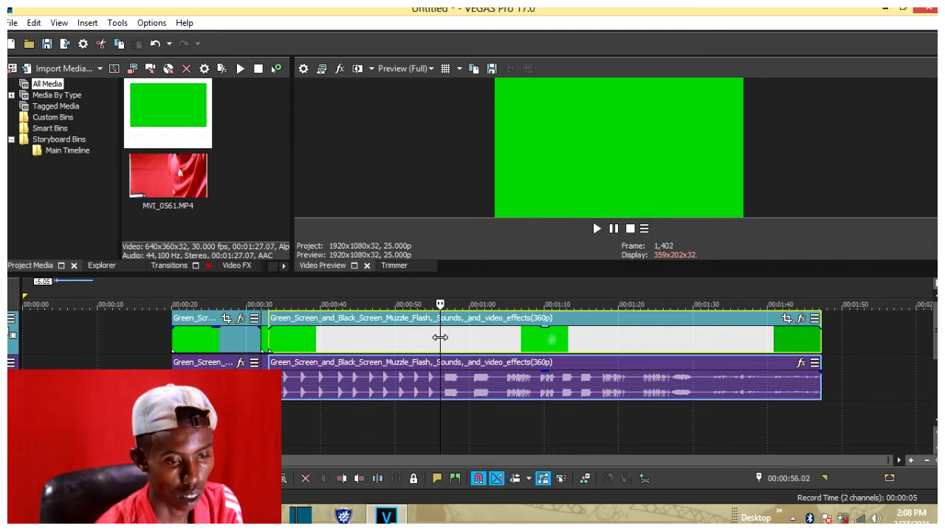
key(s)
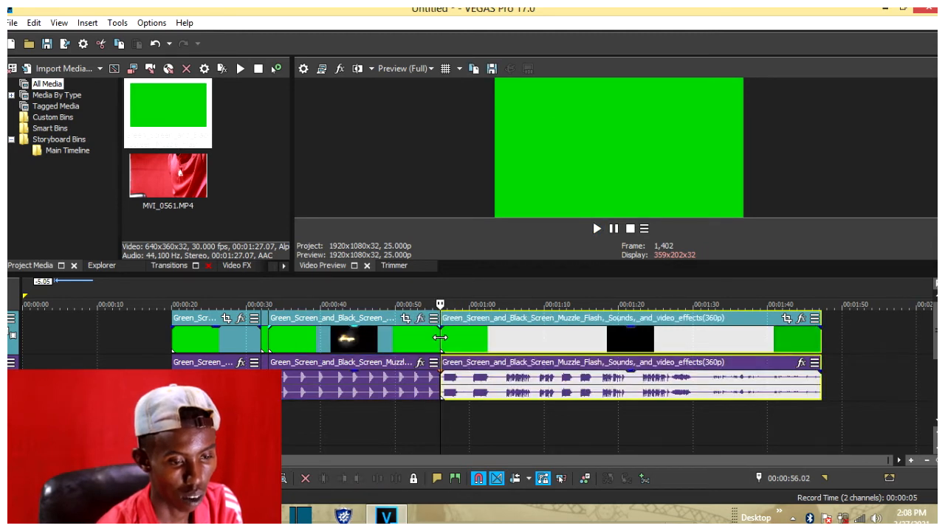
Delete the green-screen segments on both sides of the short single-flash clip, keeping that clip and the part from 00:00:56.02.
right_click(408, 335)
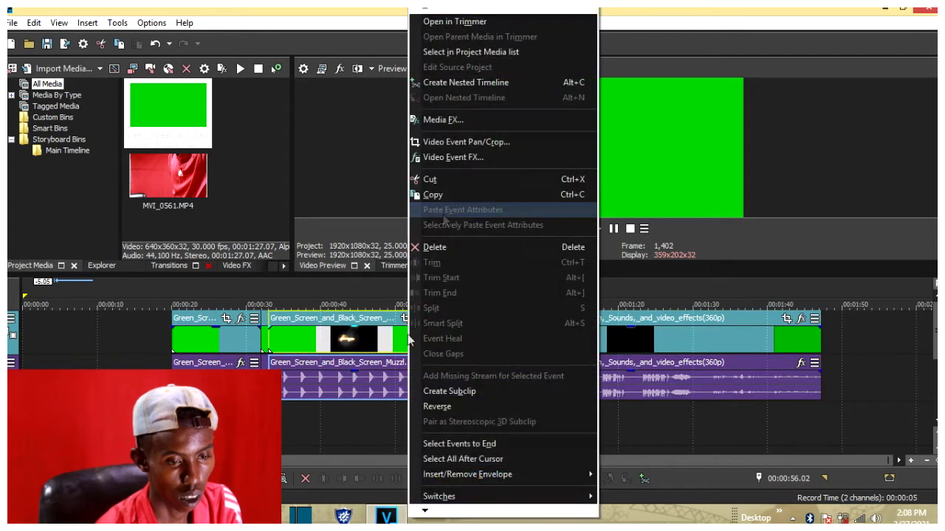
click(434, 248)
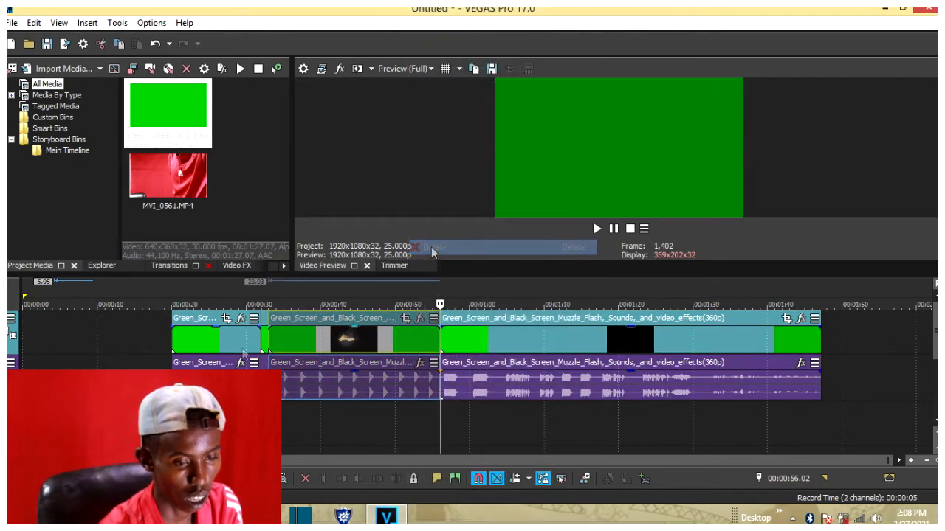
right_click(213, 336)
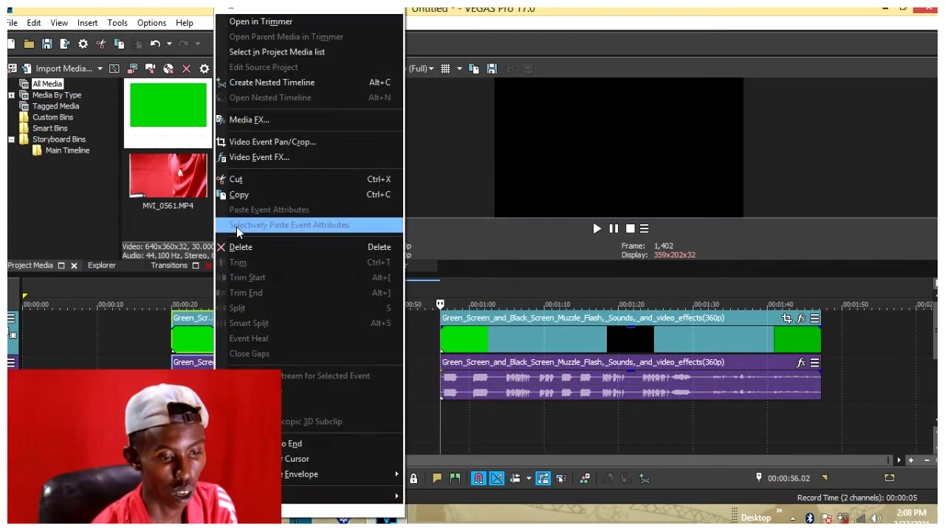
click(241, 247)
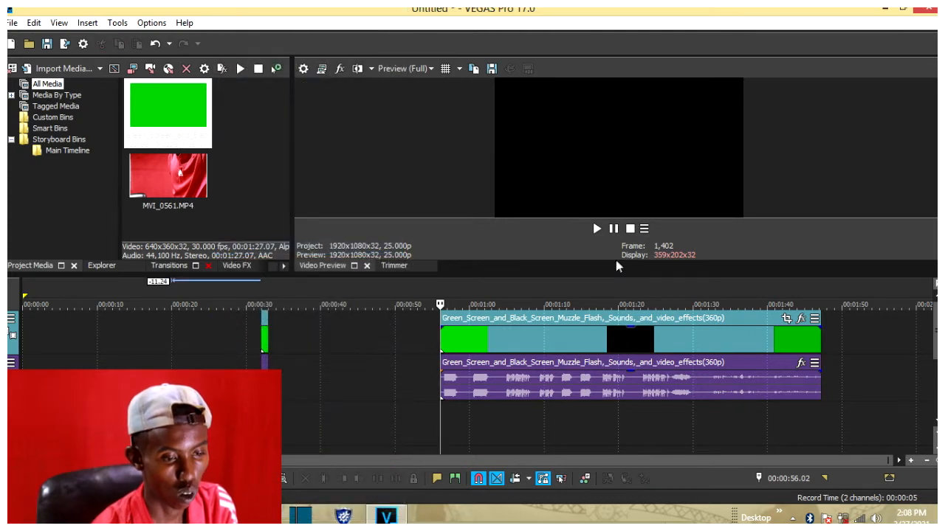
Play the burst-fire flash to 00:00:58.12, split the green-screen clip there and delete everything after the cut.
click(614, 232)
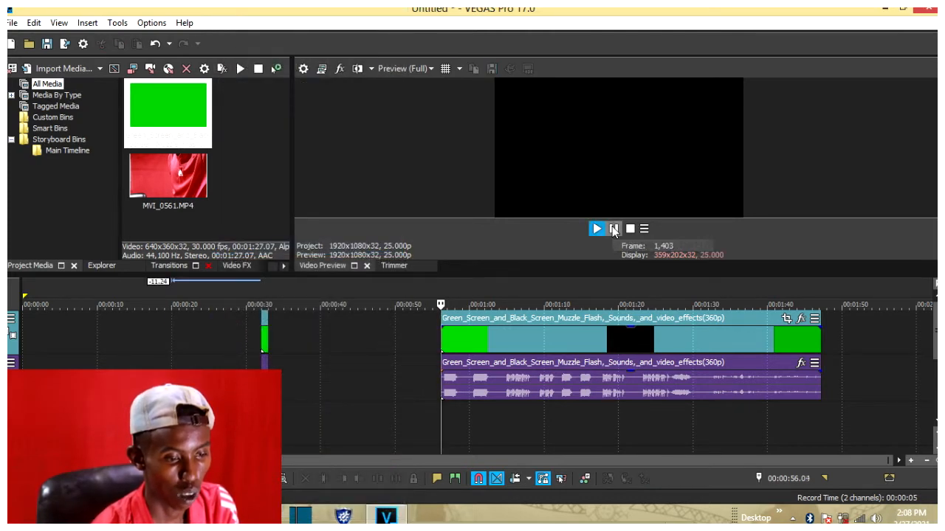
click(614, 232)
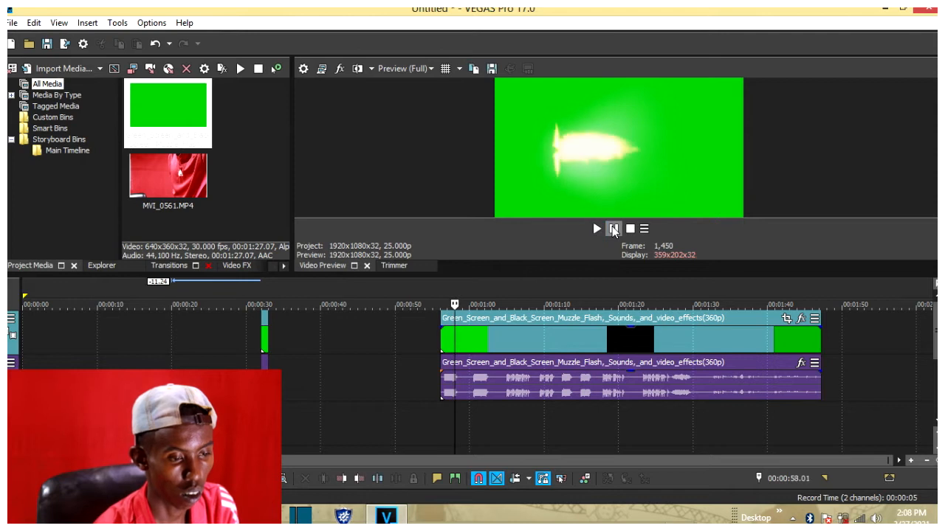
click(613, 232)
click(613, 231)
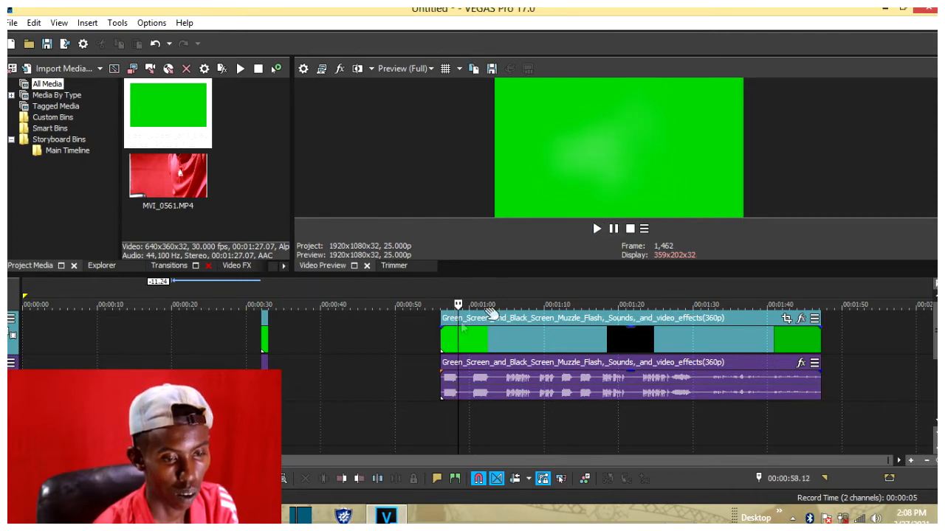
click(459, 332)
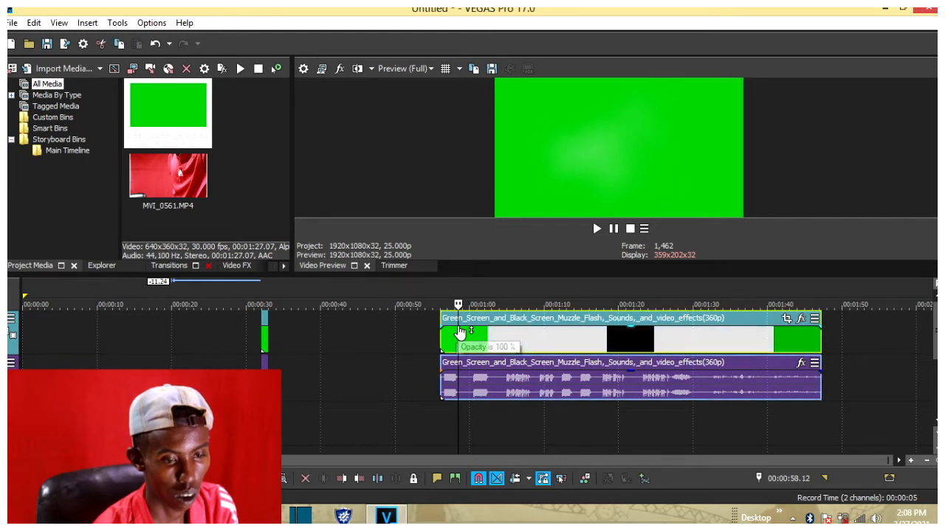
right_click(504, 338)
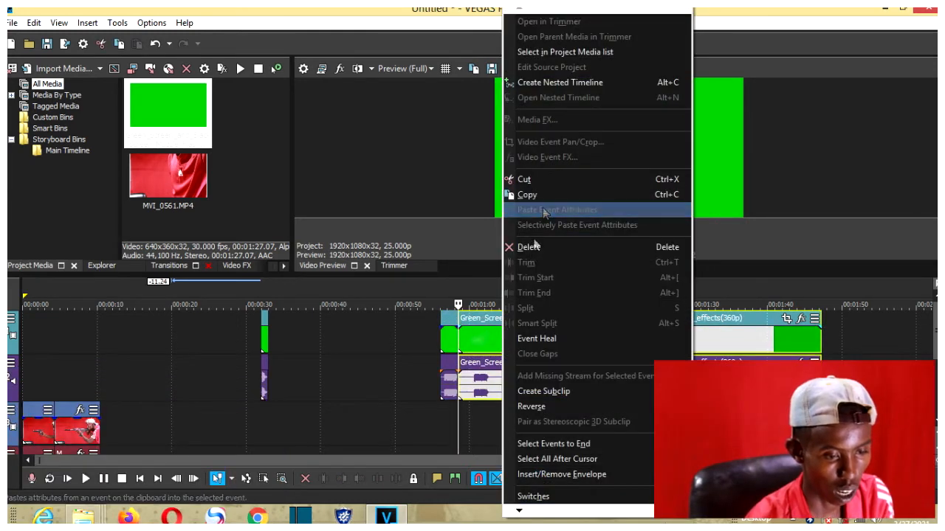
click(531, 248)
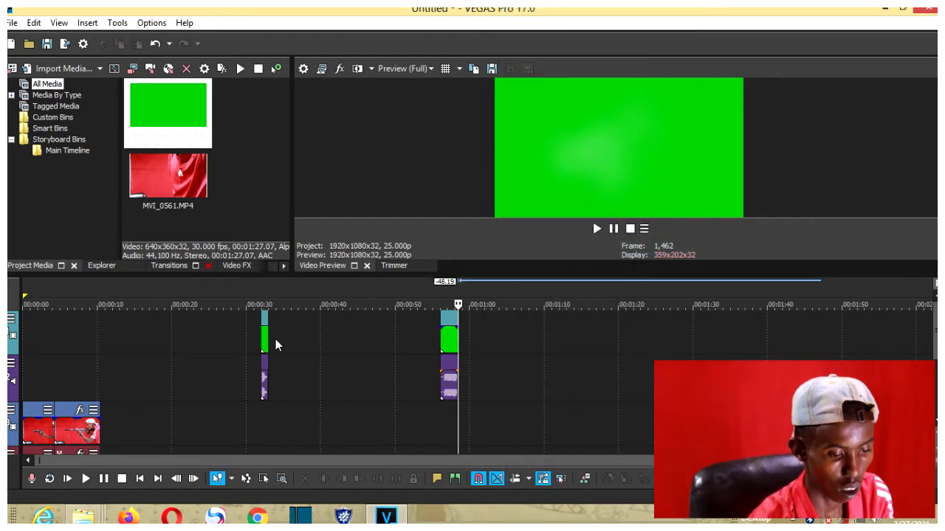
Move the short single-flash clip over the pistol-aiming shot near the timeline start and preview from the beginning to frame 25.
drag(265, 343, 31, 391)
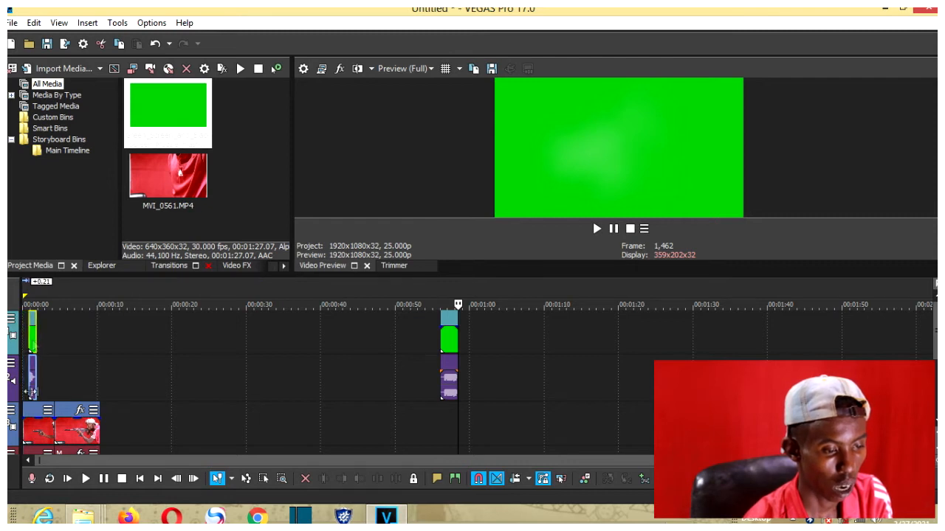
click(23, 419)
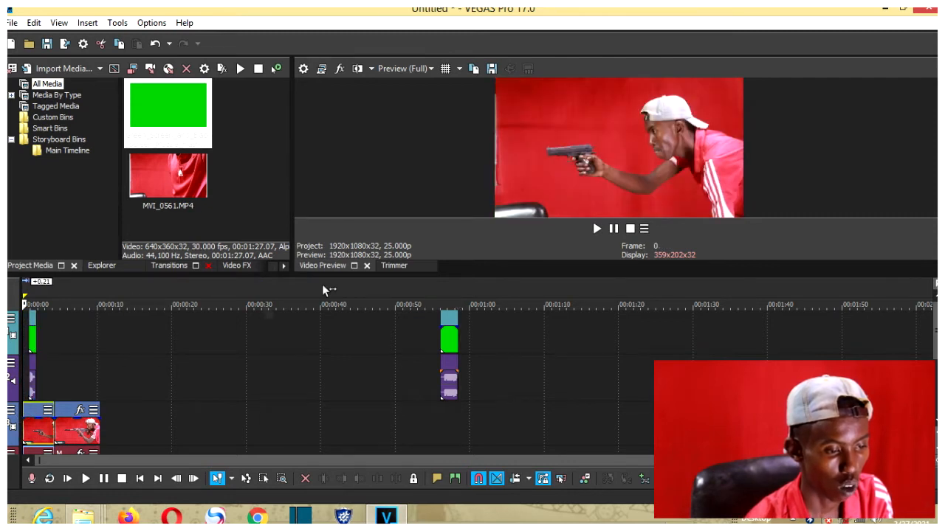
click(612, 229)
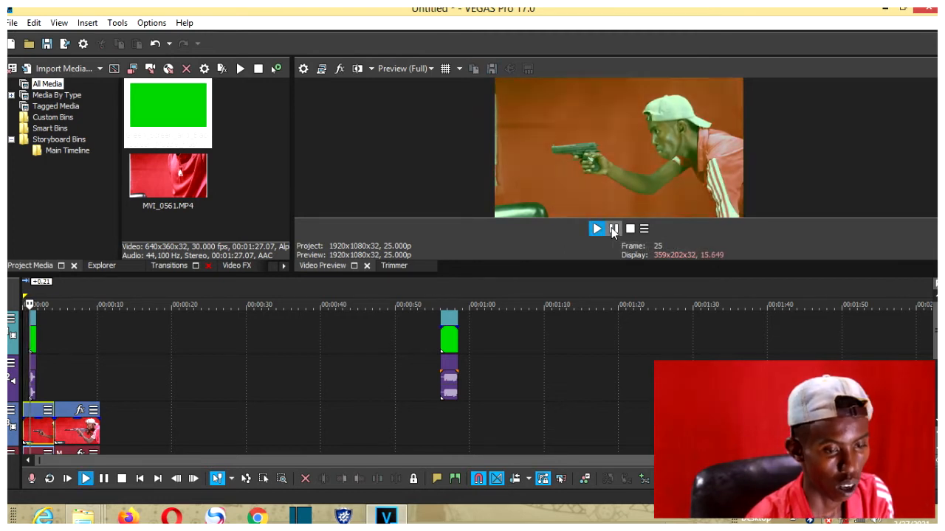
key(space)
key(space)
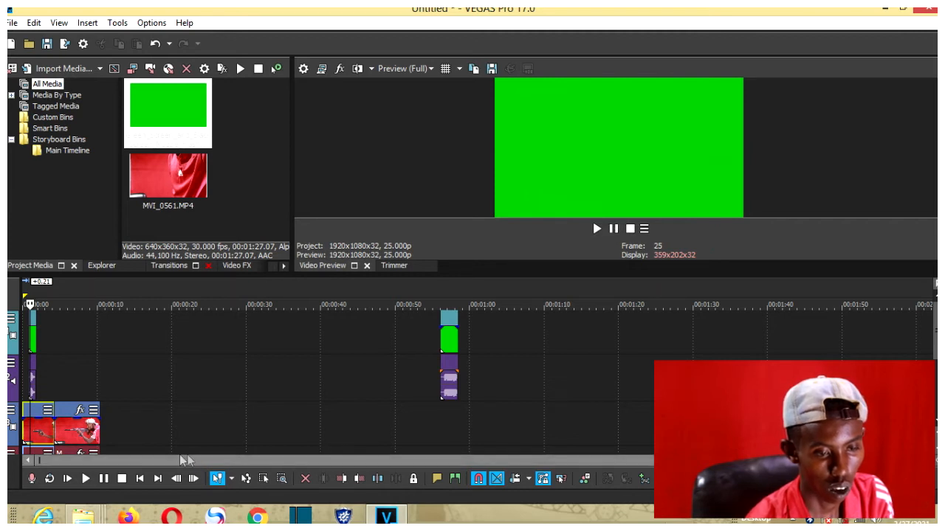
Apply the VEGAS Chroma Keyer effect to the short single-flash clip over the pistol-aiming shot.
right_click(33, 332)
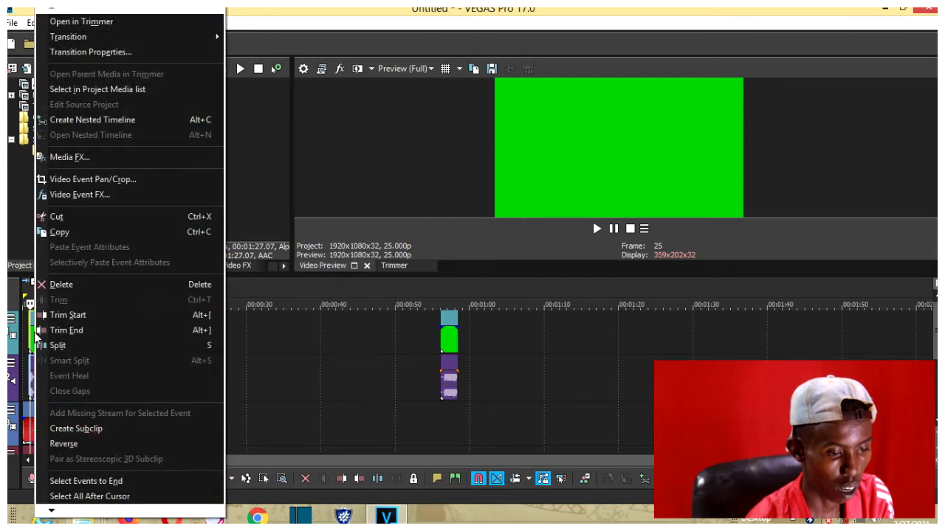
click(71, 195)
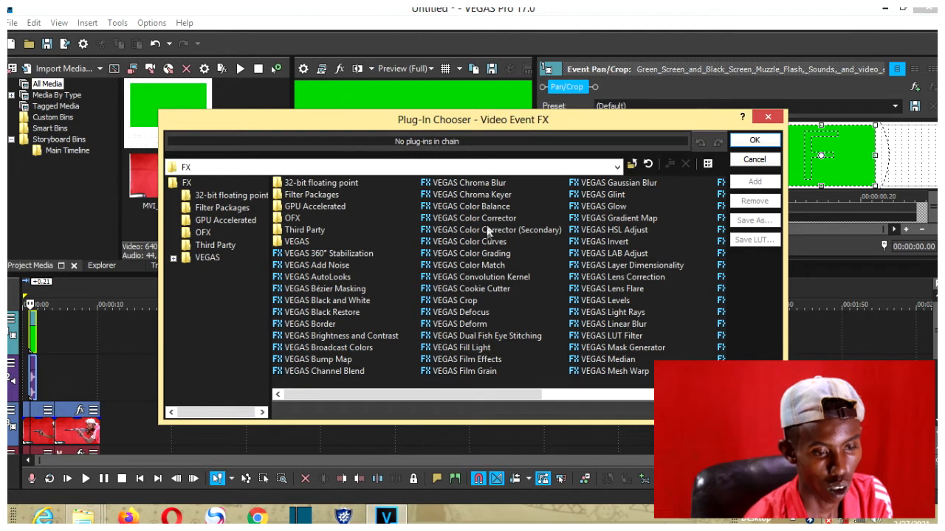
double_click(481, 193)
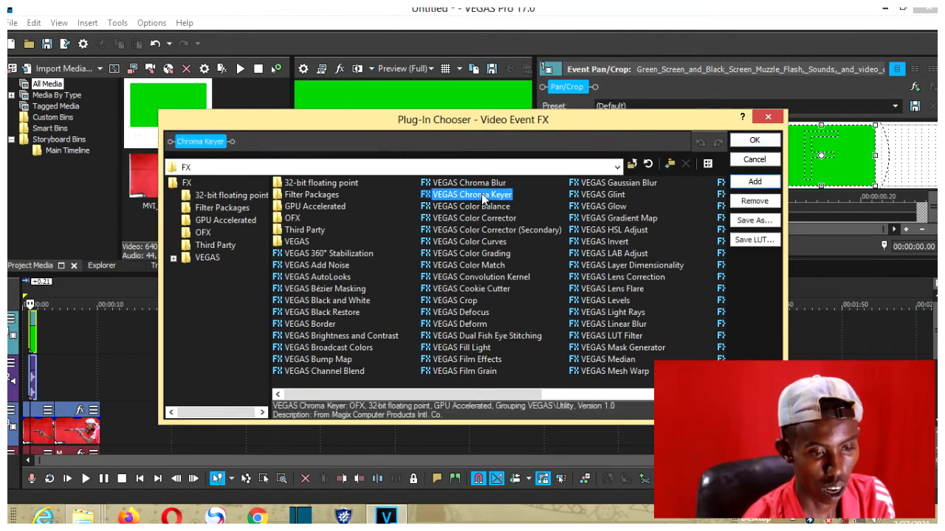
click(754, 141)
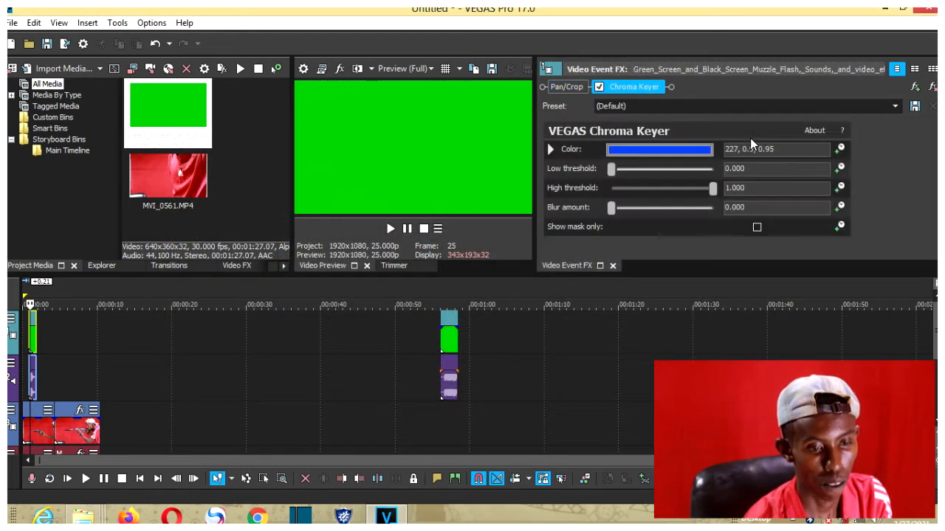
Set the Chroma Keyer colour to the green sampled from the previewed flash clip, and close the effect settings.
click(679, 152)
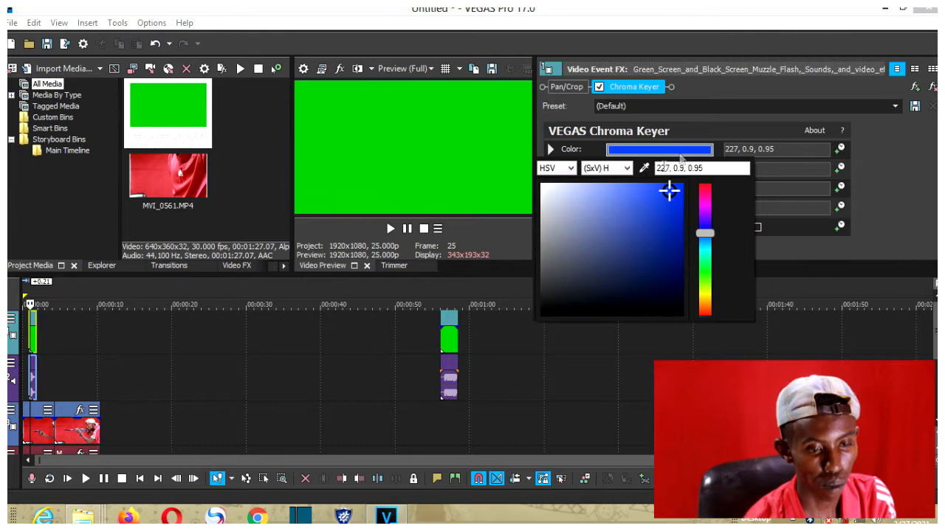
click(643, 169)
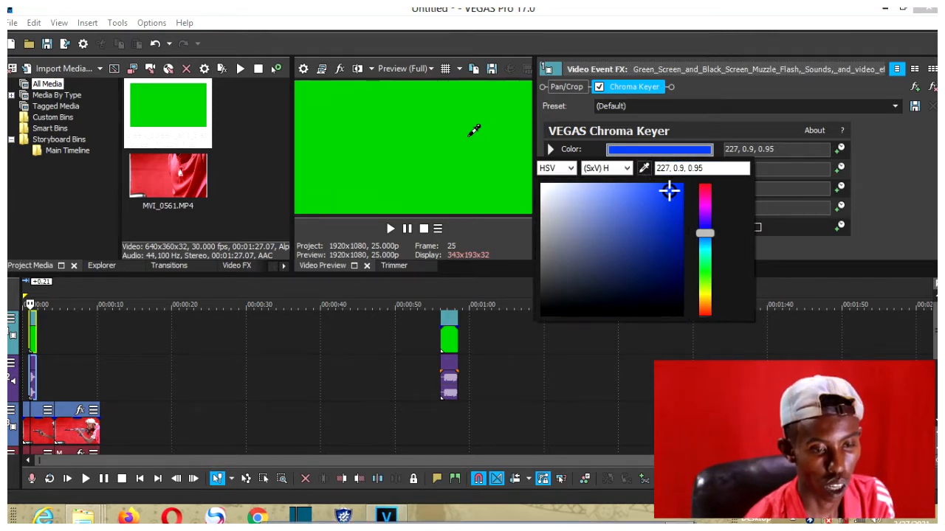
click(470, 133)
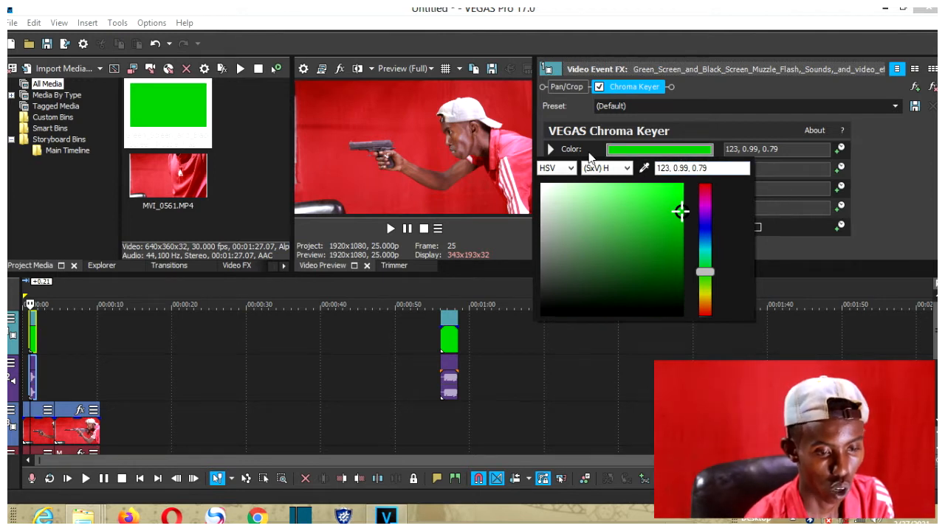
click(589, 154)
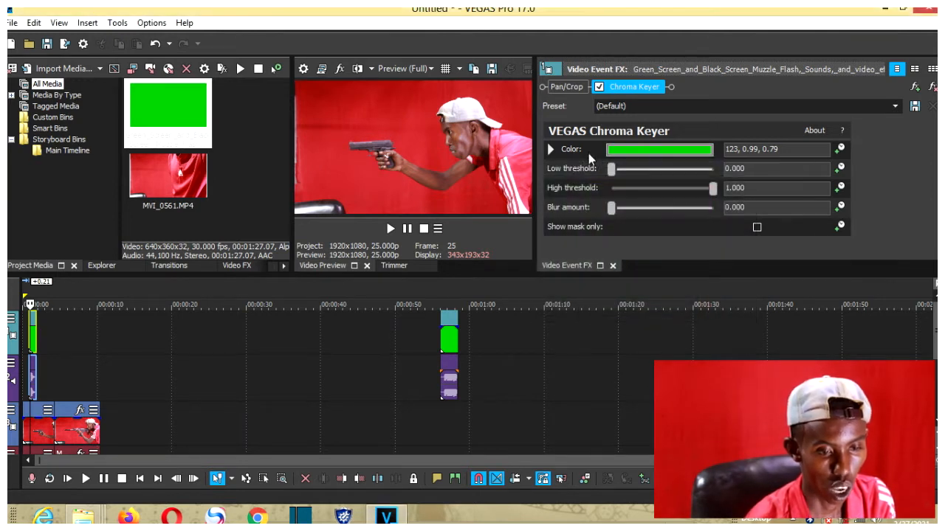
click(612, 265)
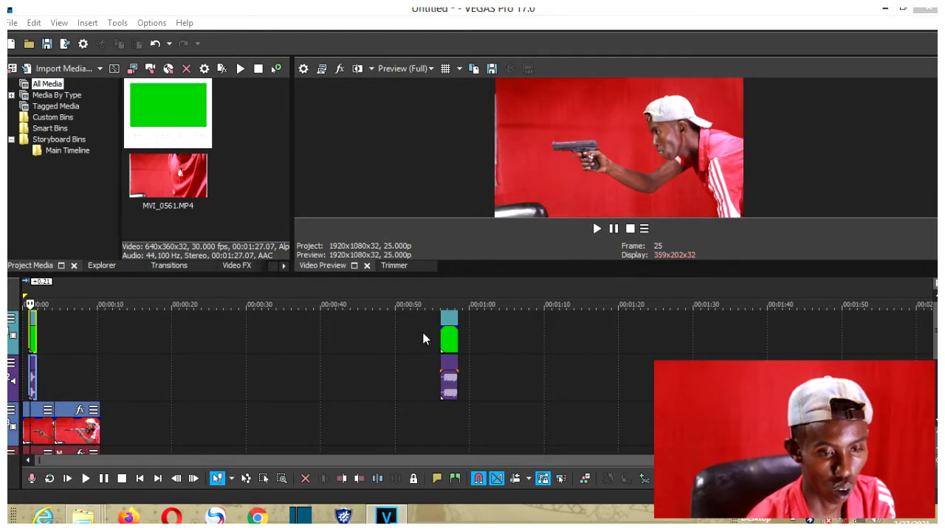
Advance to frame 28 and open Track Motion for the flash video track, enlarging its window to show the positioning workspace.
click(192, 478)
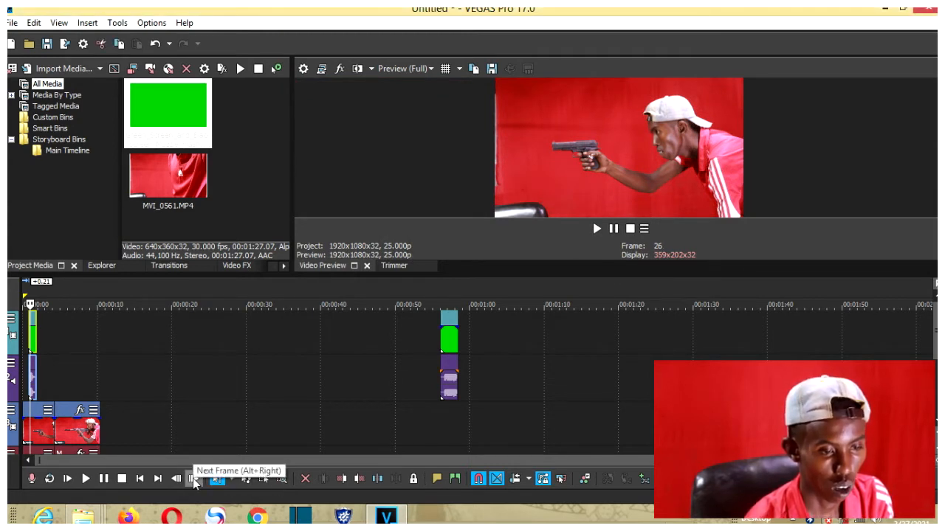
click(192, 478)
click(193, 478)
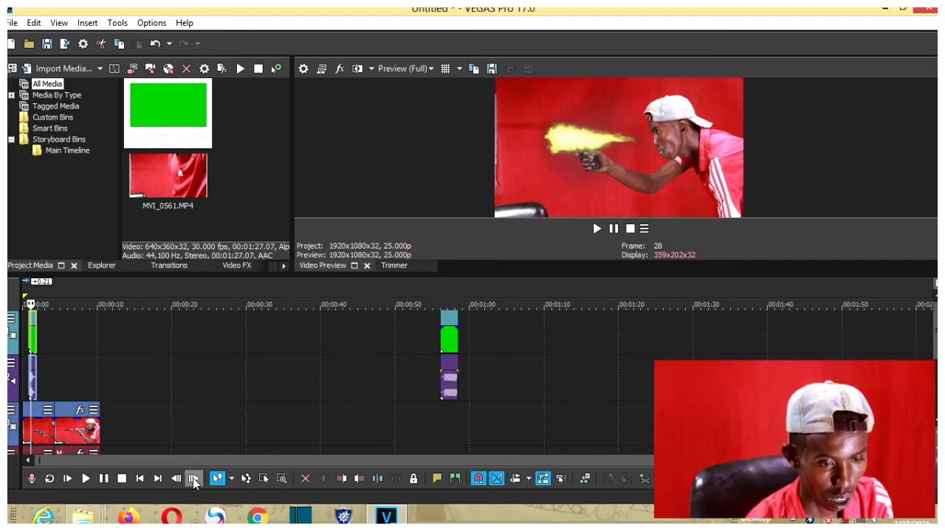
right_click(10, 324)
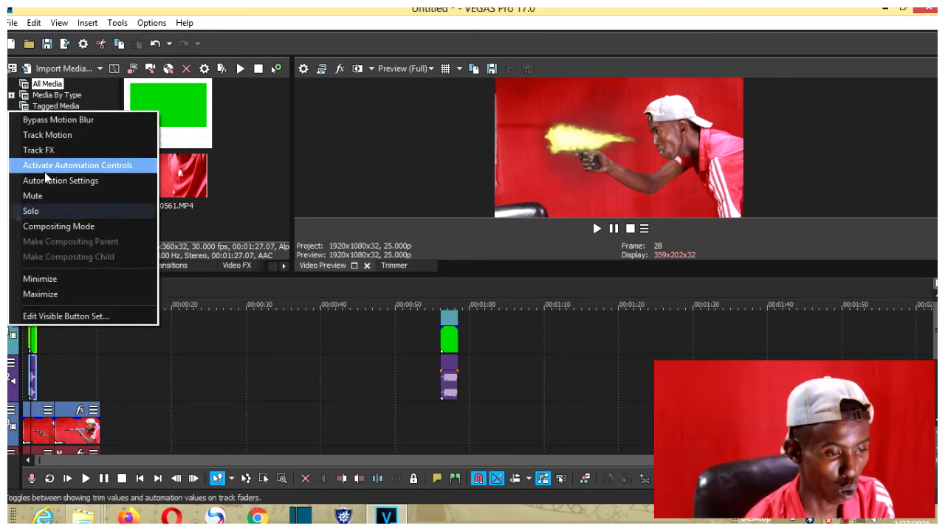
click(49, 136)
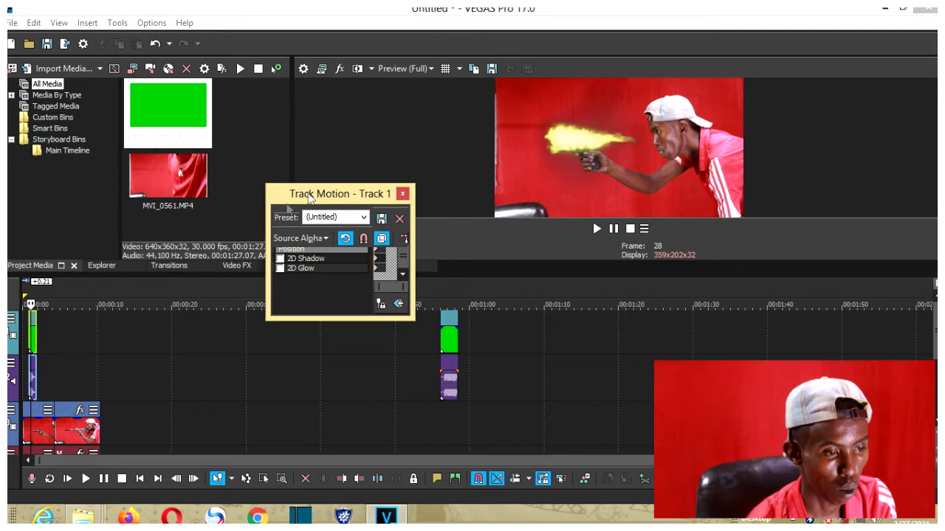
drag(288, 194, 115, 111)
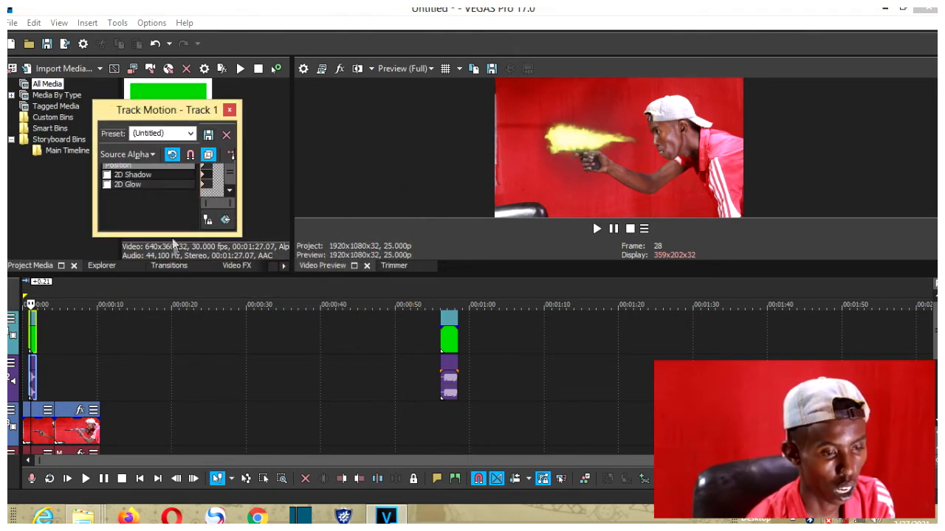
drag(172, 234, 161, 371)
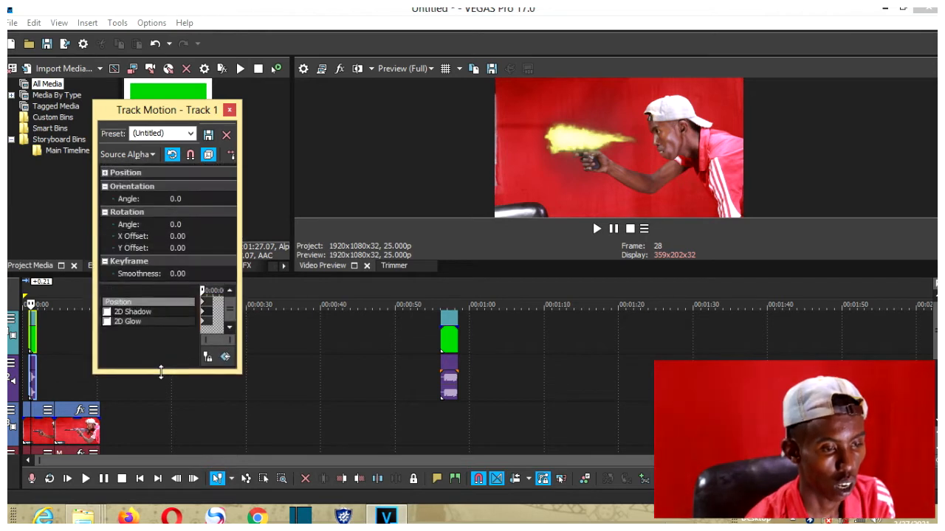
drag(238, 230, 387, 252)
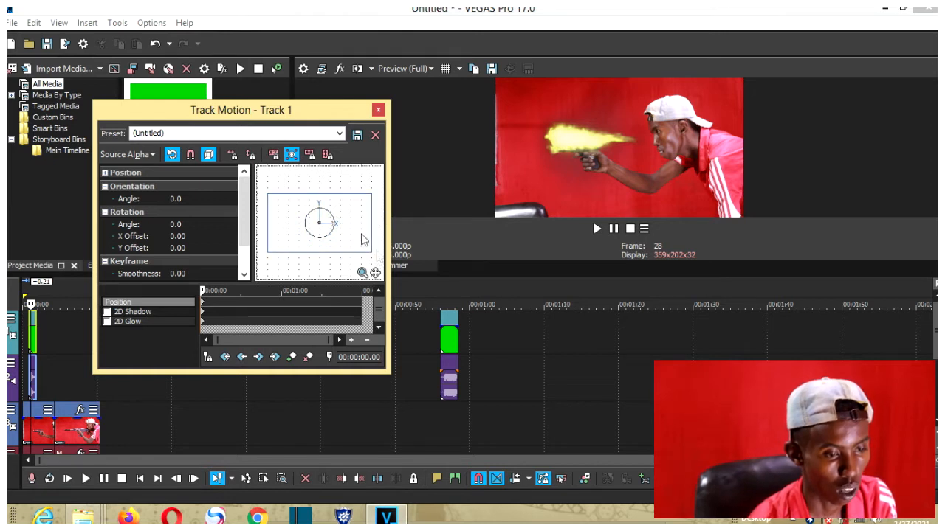
Flip the flash track vertically and horizontally in Track Motion.
right_click(362, 239)
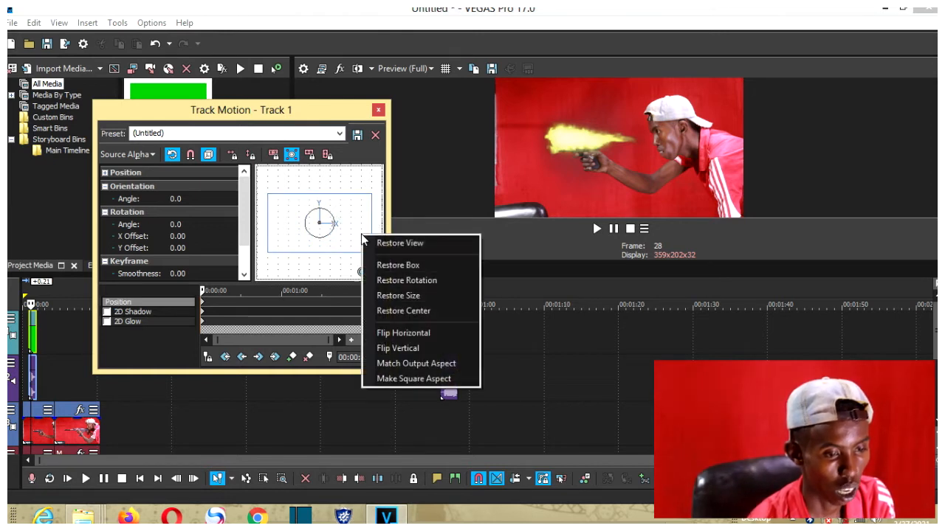
click(403, 349)
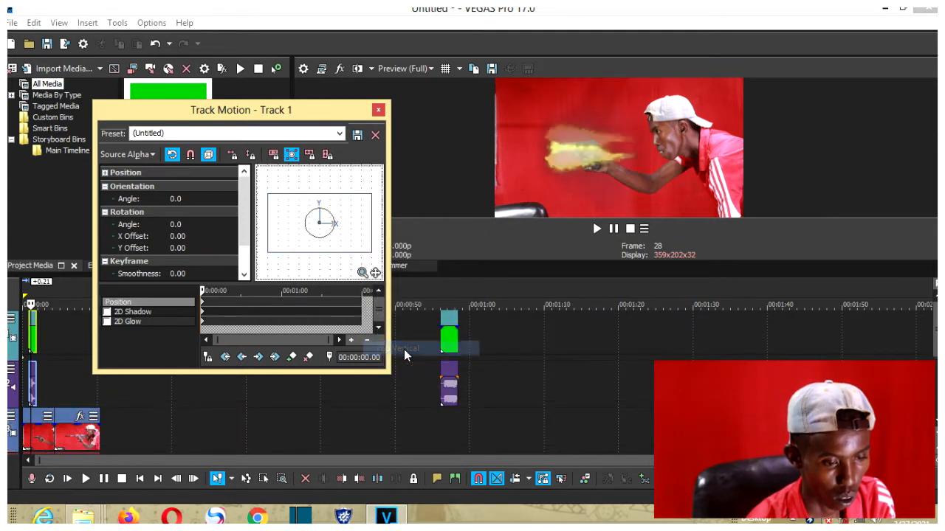
right_click(344, 235)
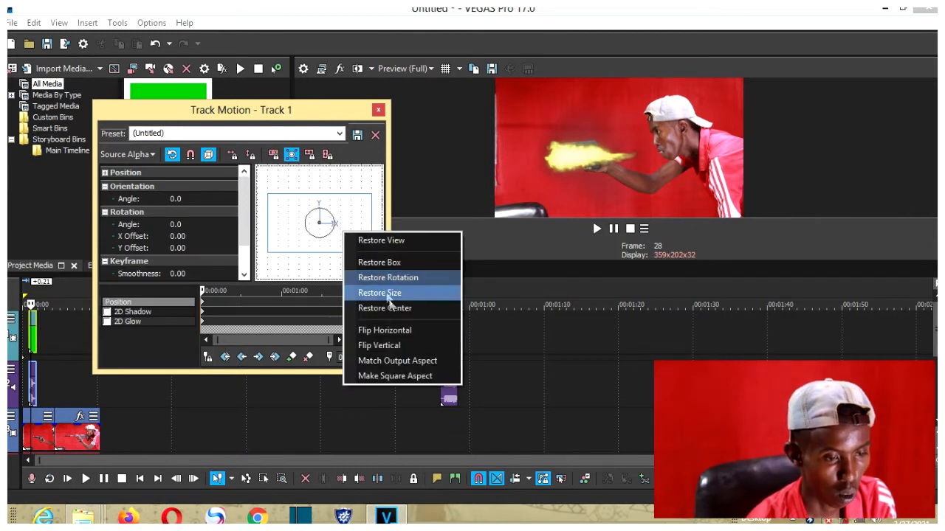
click(392, 330)
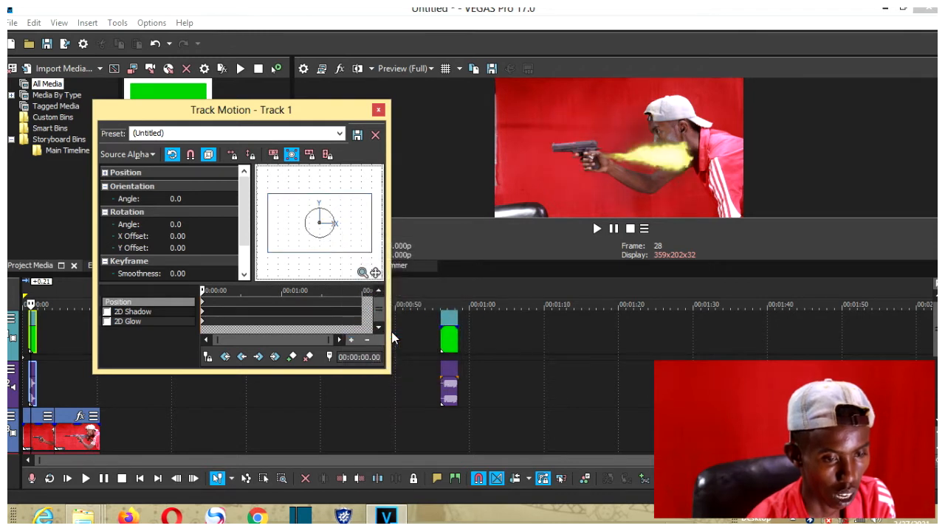
Shrink the flash frame in Track Motion to under half its size and position it so the flash starts at the pistol's muzzle.
drag(338, 241, 285, 238)
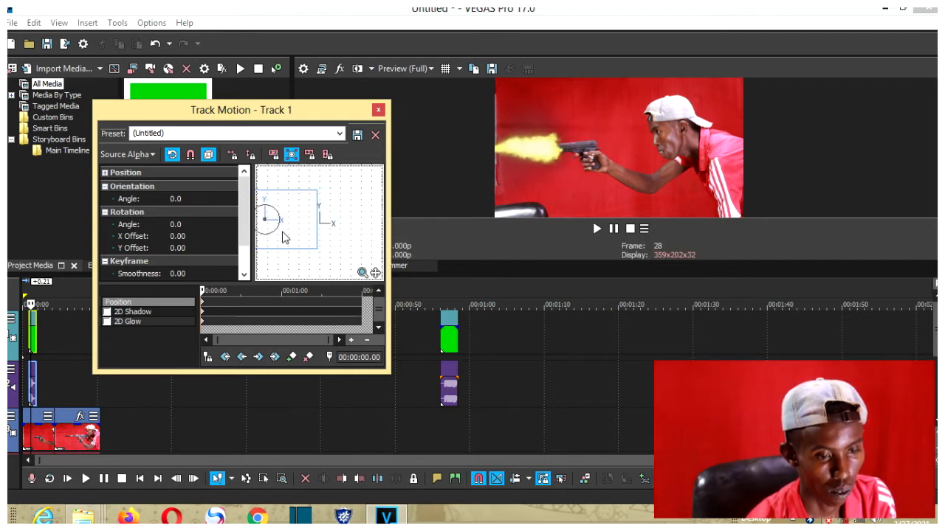
drag(316, 253, 282, 224)
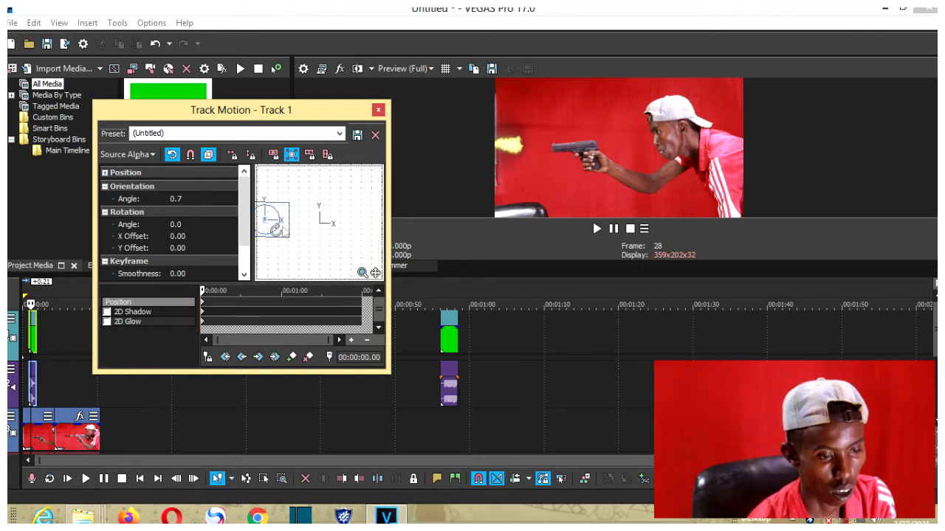
drag(267, 230, 281, 232)
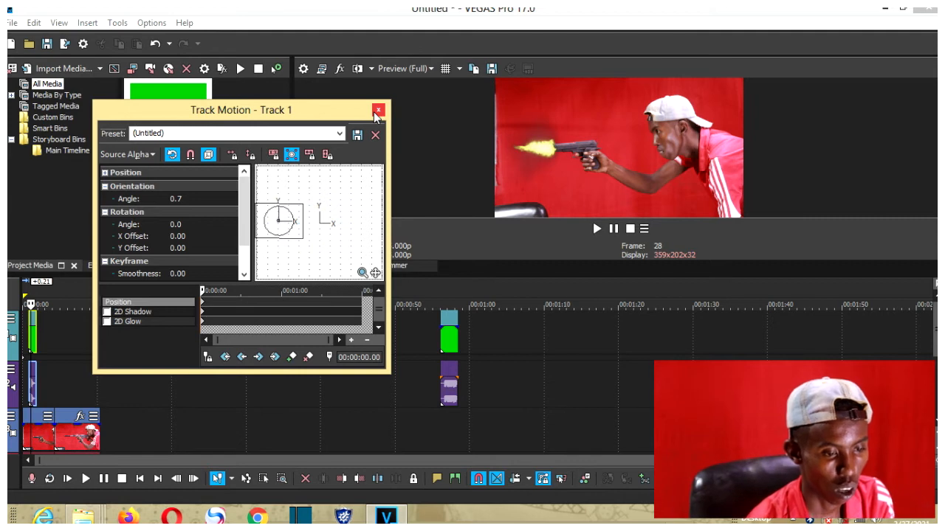
Play the single flash to frame 37, split the flash clip and its audio there and delete the part after the cut.
drag(349, 110, 291, 18)
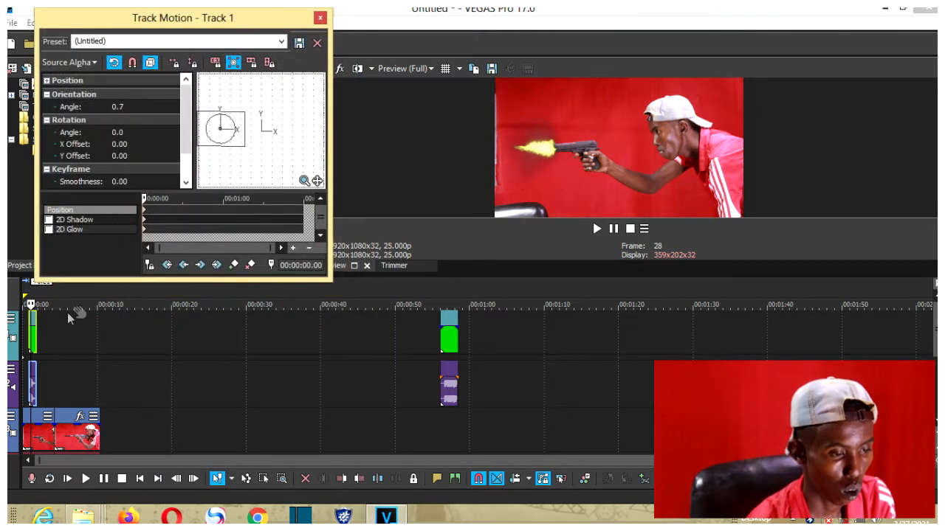
click(613, 229)
click(614, 230)
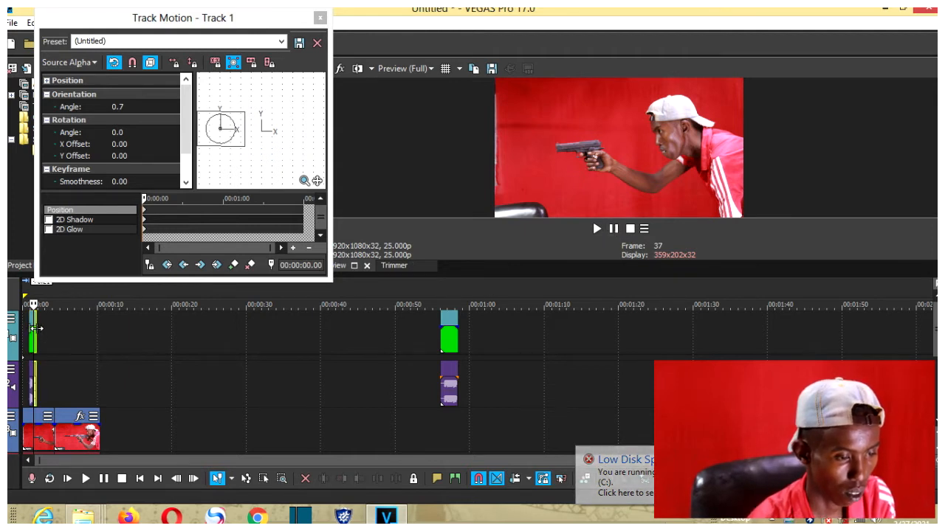
right_click(35, 329)
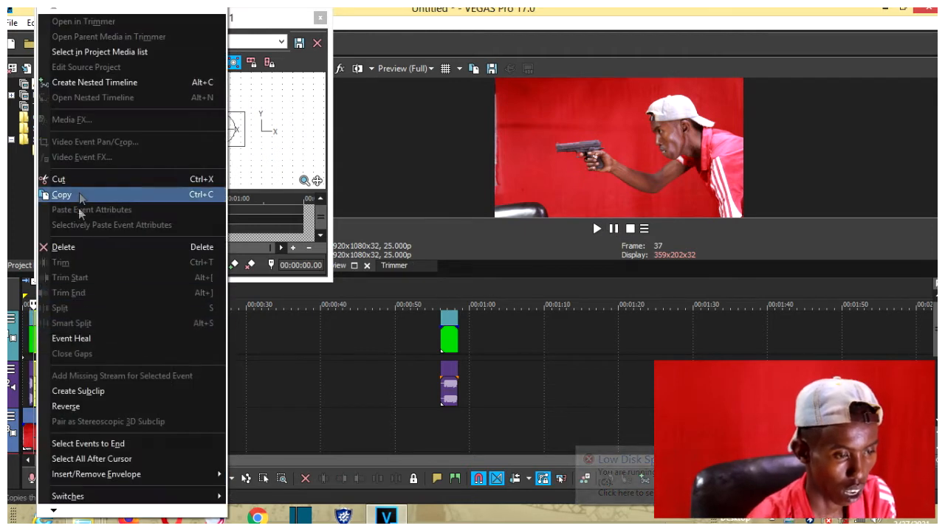
click(63, 248)
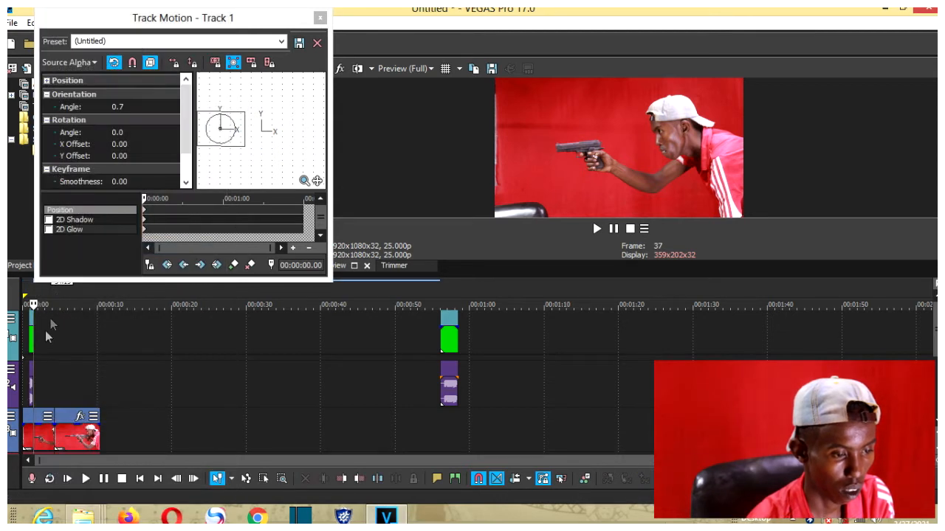
Copy the trimmed flash clip with its sound and paste three copies back to back, starting at frame 37.
right_click(32, 336)
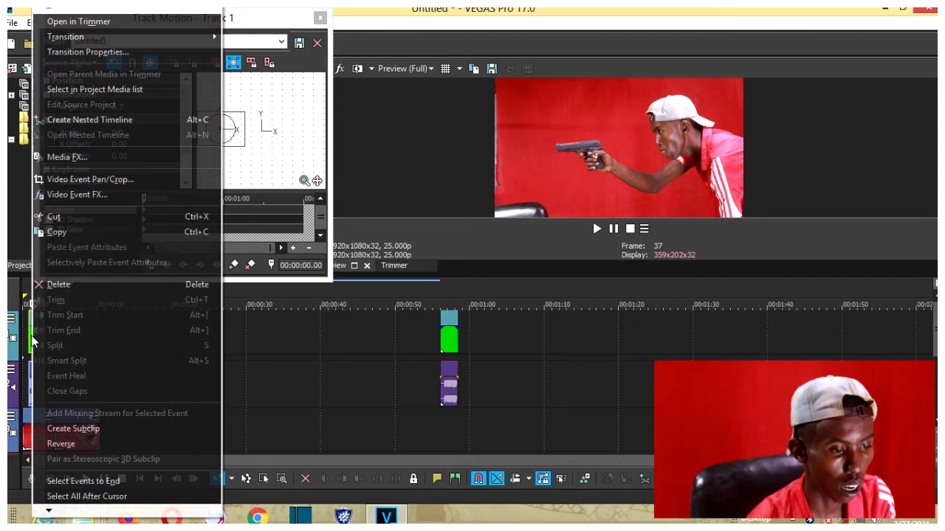
click(68, 236)
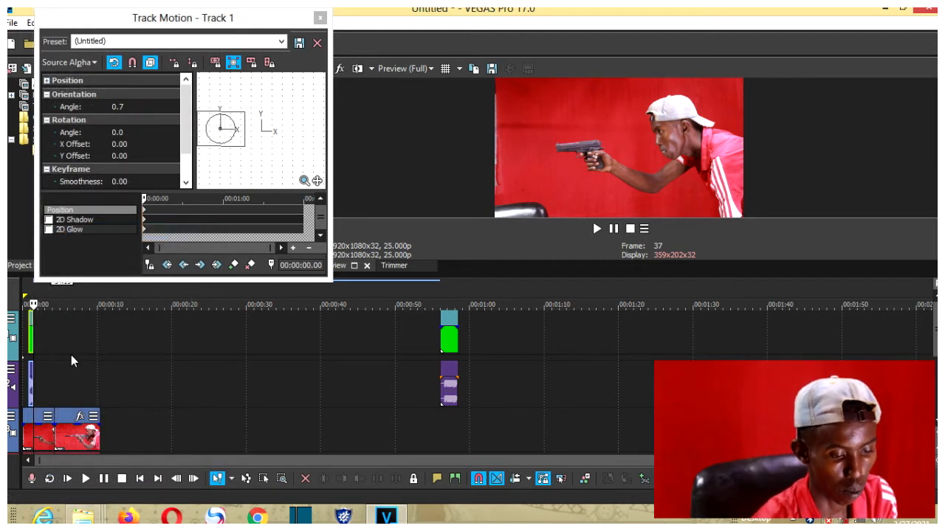
key(ctrl+v)
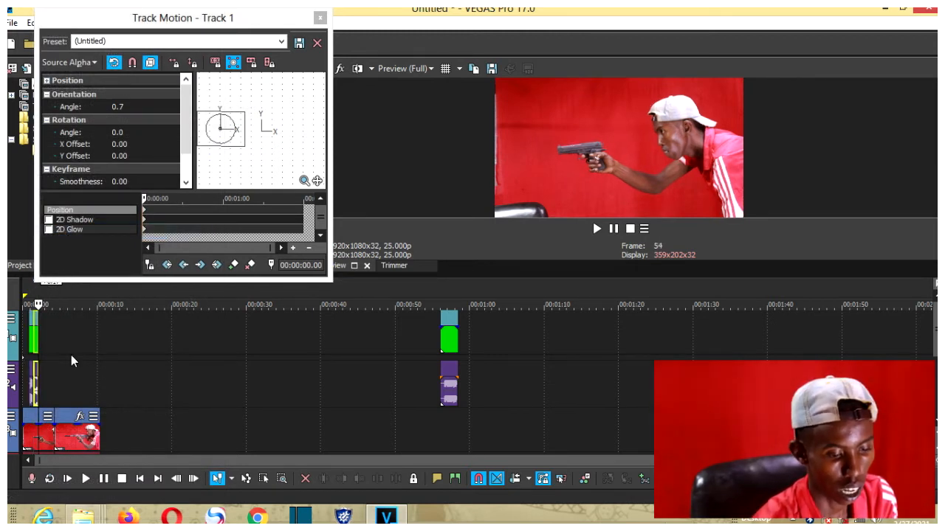
key(ctrl+v)
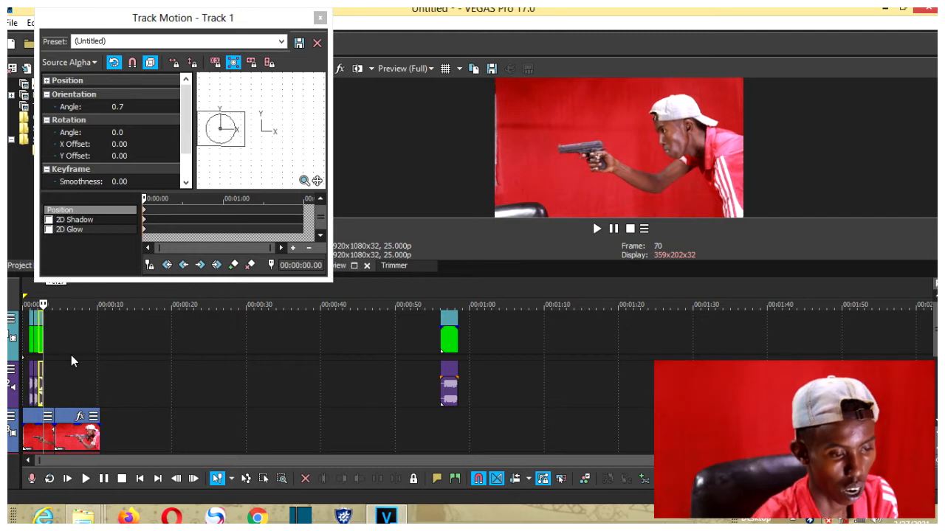
key(ctrl+v)
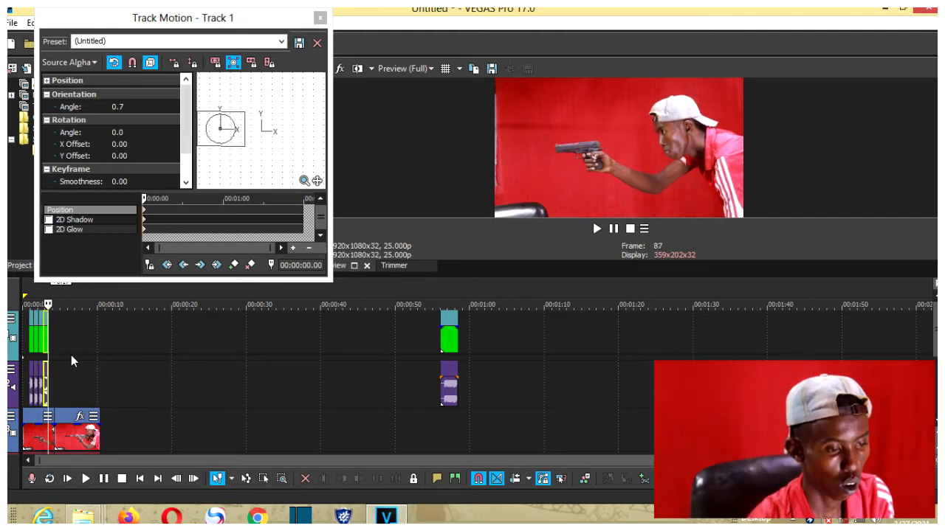
Preview the pistol shot from frame 0 to check the repeated muzzle flashes.
click(31, 338)
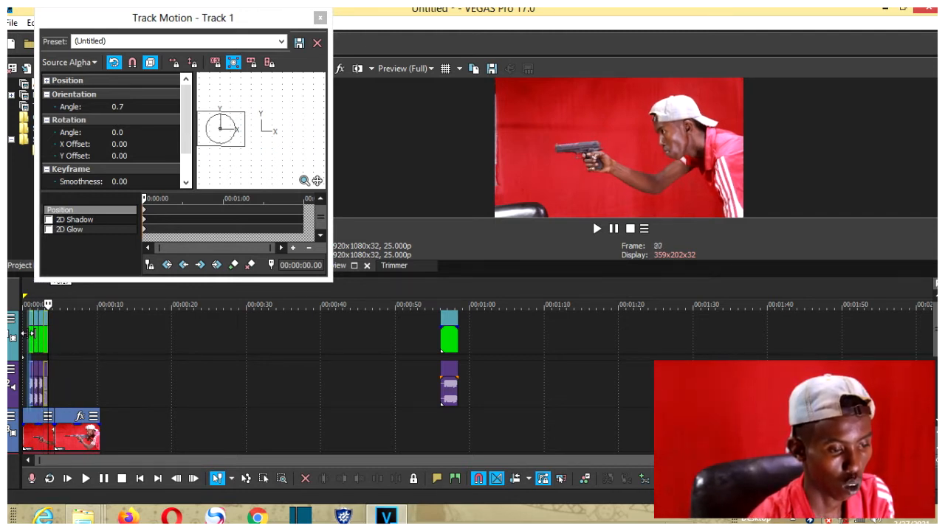
click(23, 427)
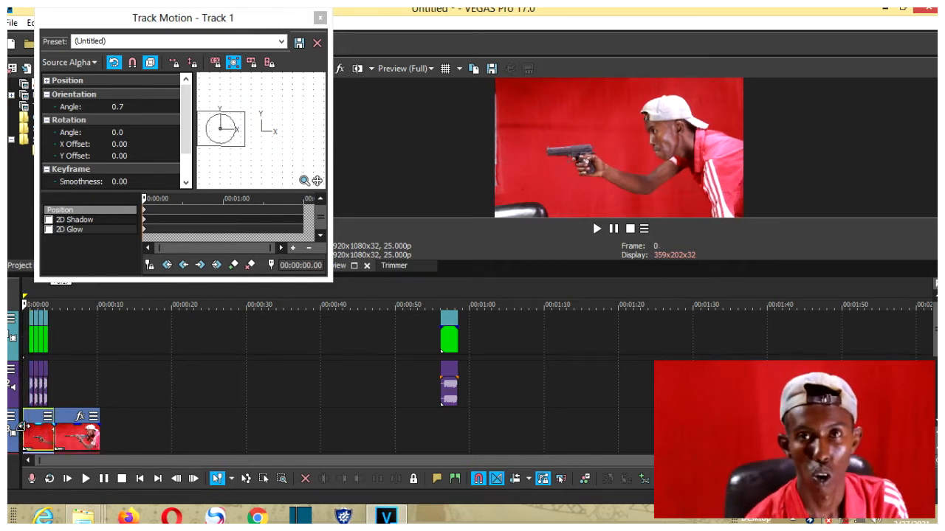
key(space)
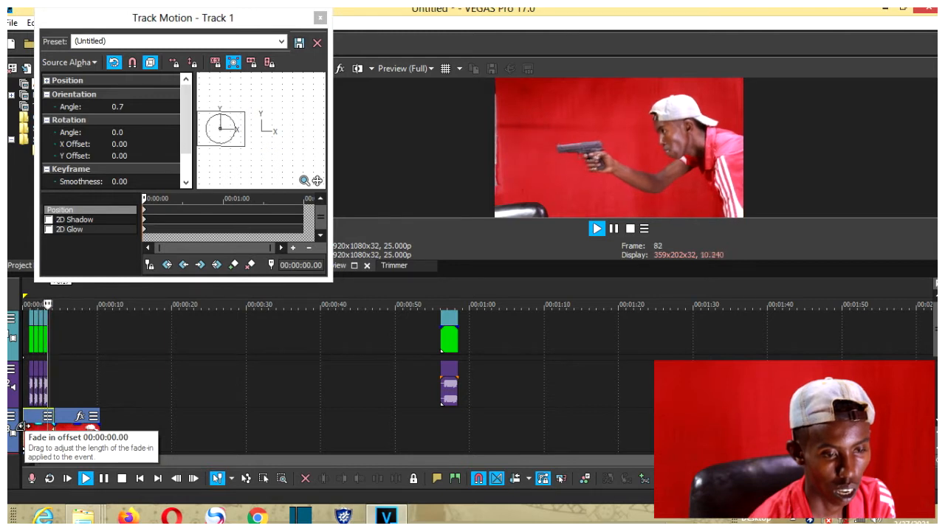
Replay the pistol shot from frame 0 and pause it at the first muzzle flash, around frame 30.
key(space)
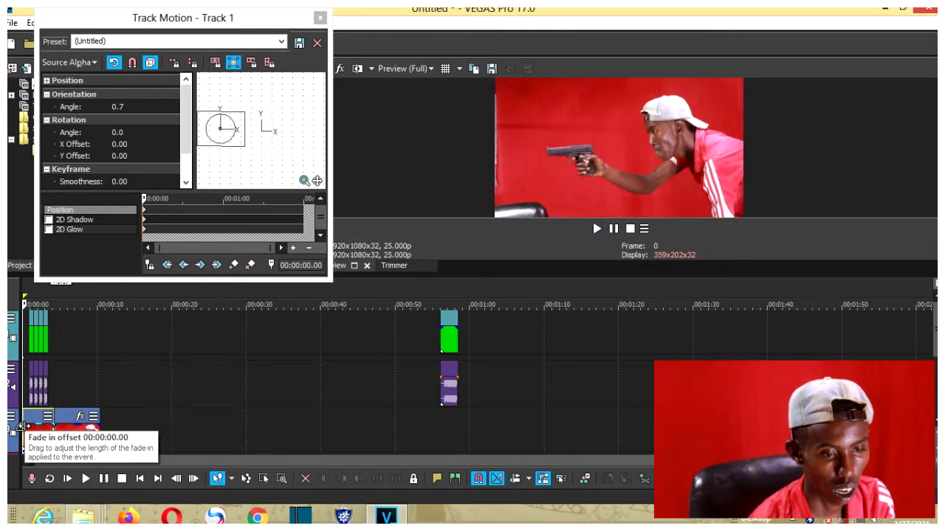
key(space)
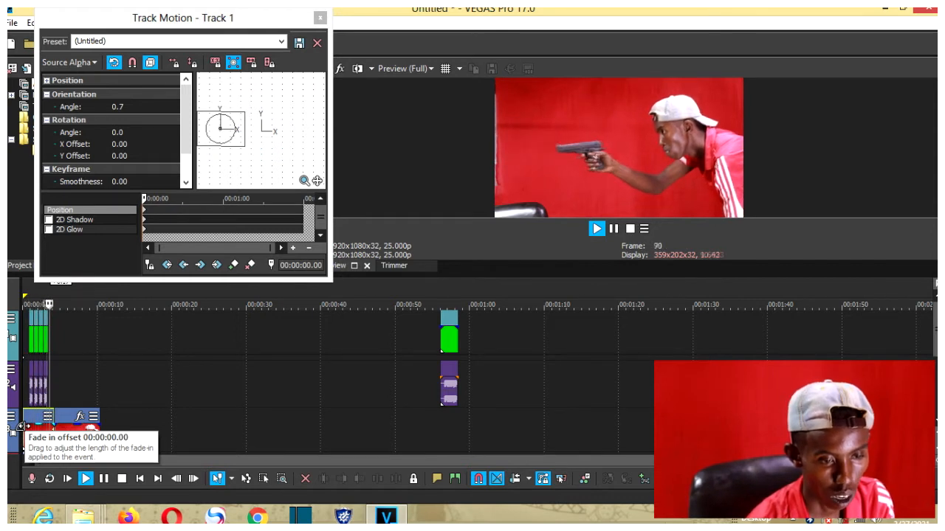
key(space)
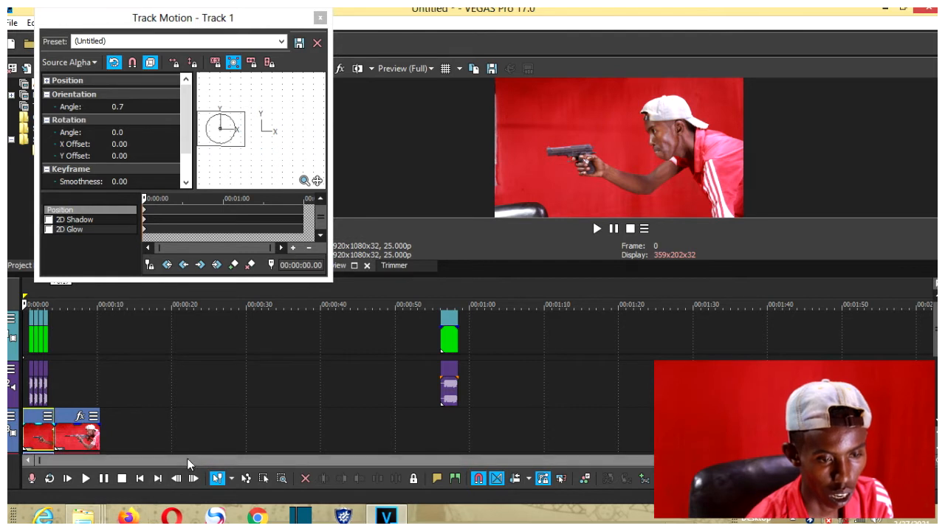
key(space)
click(612, 233)
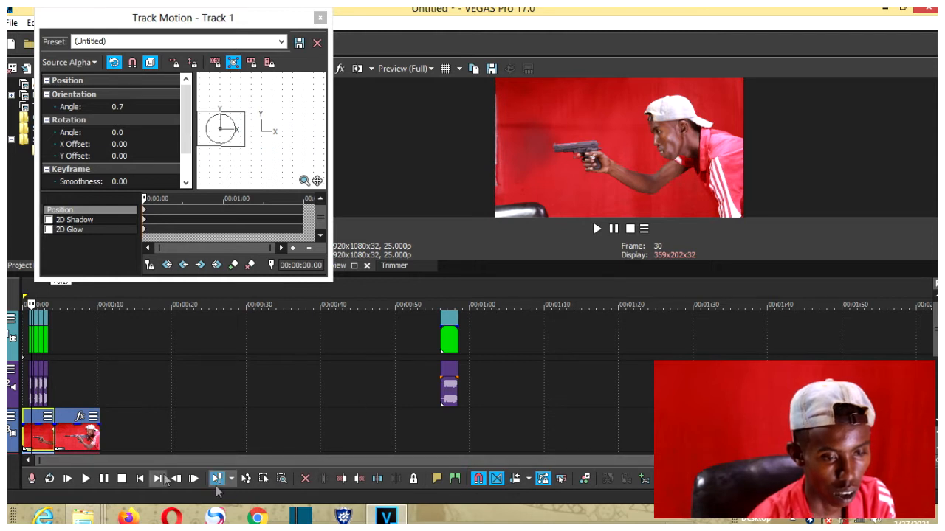
Step back and forth between frames 27 and 30 to examine the first muzzle flash at the pistol.
click(176, 479)
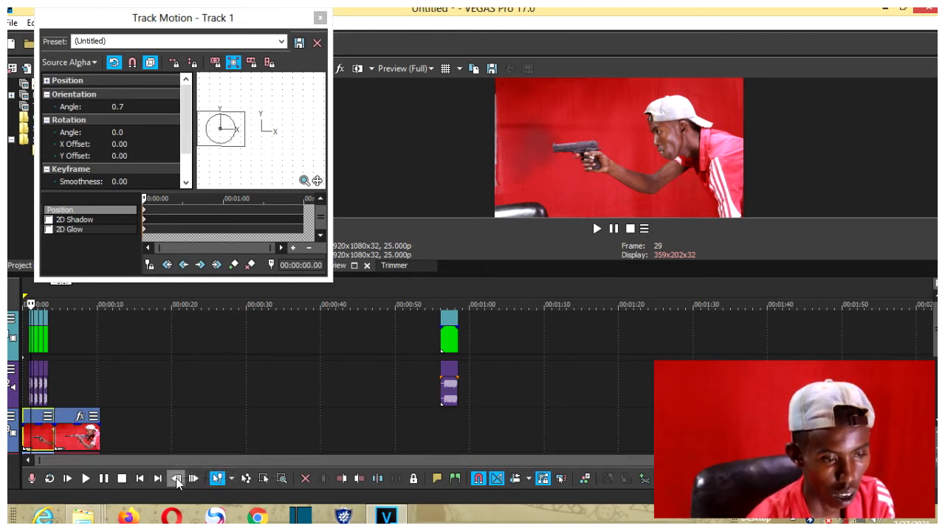
click(176, 479)
click(175, 479)
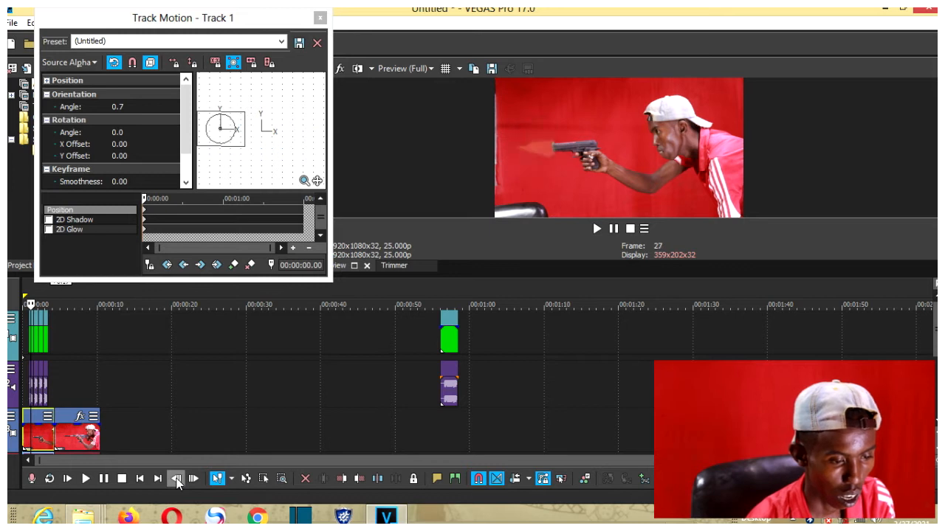
click(195, 480)
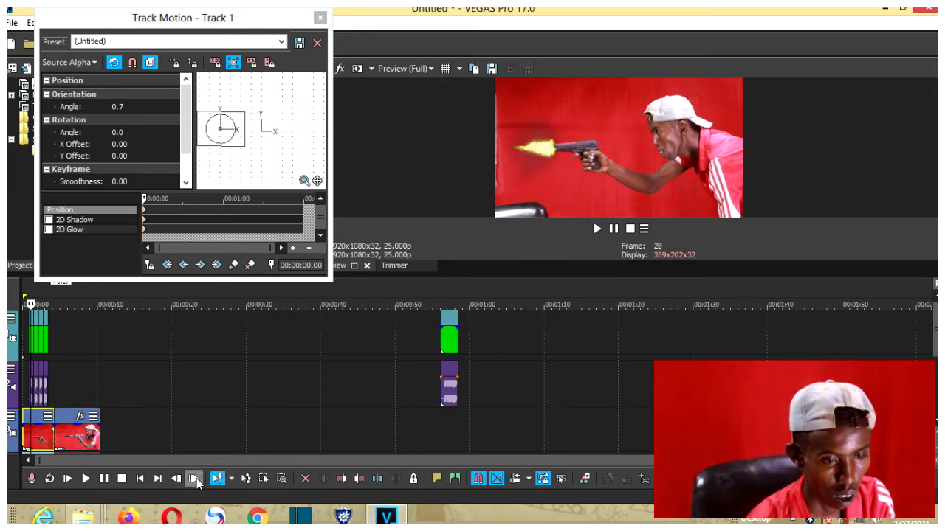
click(195, 480)
click(195, 480)
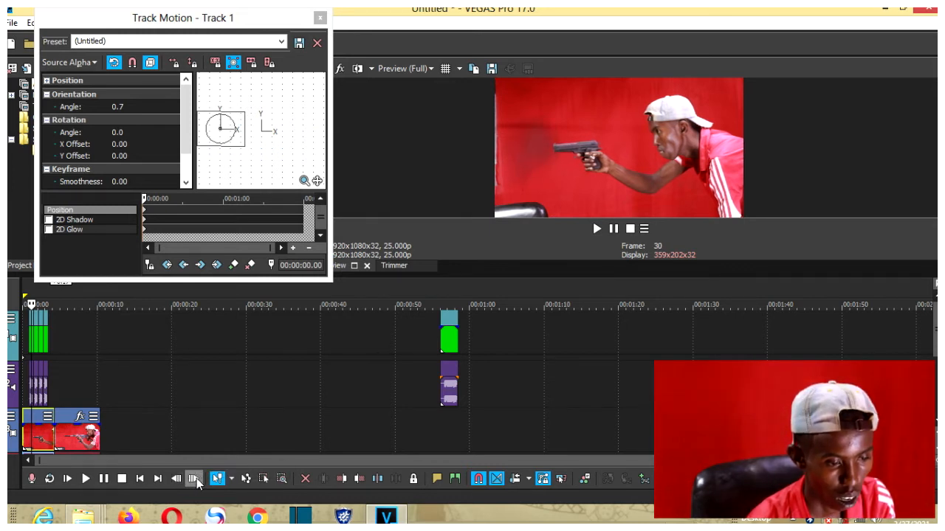
Step through the repeated flashes up to about frame 69 and back to frame 61 to check their alignment with the pistol.
click(195, 480)
click(195, 481)
click(195, 480)
click(194, 480)
click(195, 481)
click(195, 481)
click(194, 480)
click(194, 480)
click(195, 481)
click(195, 481)
click(195, 481)
click(195, 480)
click(195, 481)
click(195, 481)
click(195, 481)
click(195, 480)
click(195, 480)
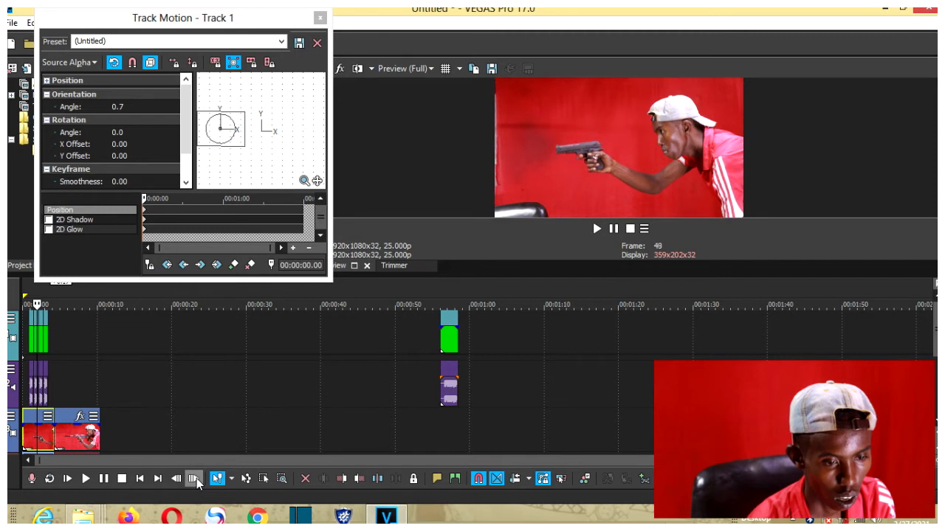
click(195, 481)
click(195, 481)
click(195, 480)
click(195, 481)
click(195, 480)
click(195, 481)
click(194, 481)
click(195, 480)
click(195, 480)
click(195, 481)
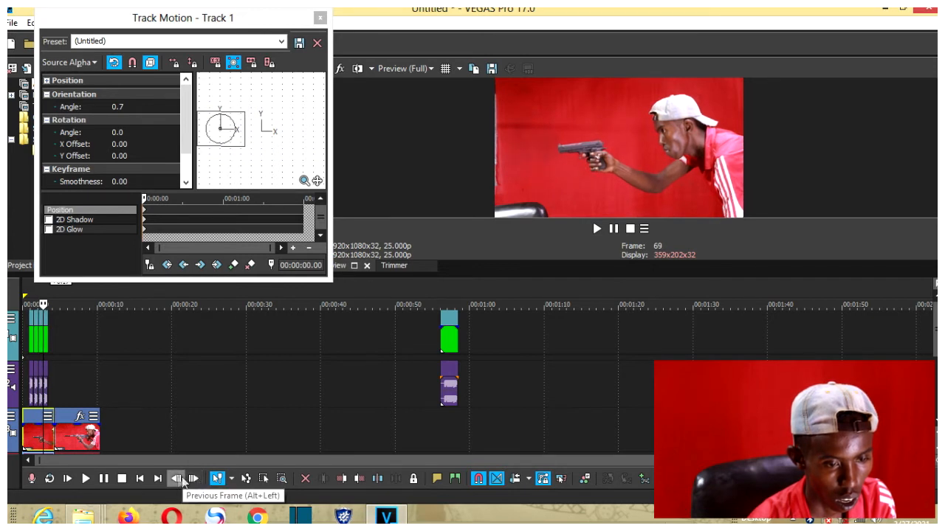
click(178, 480)
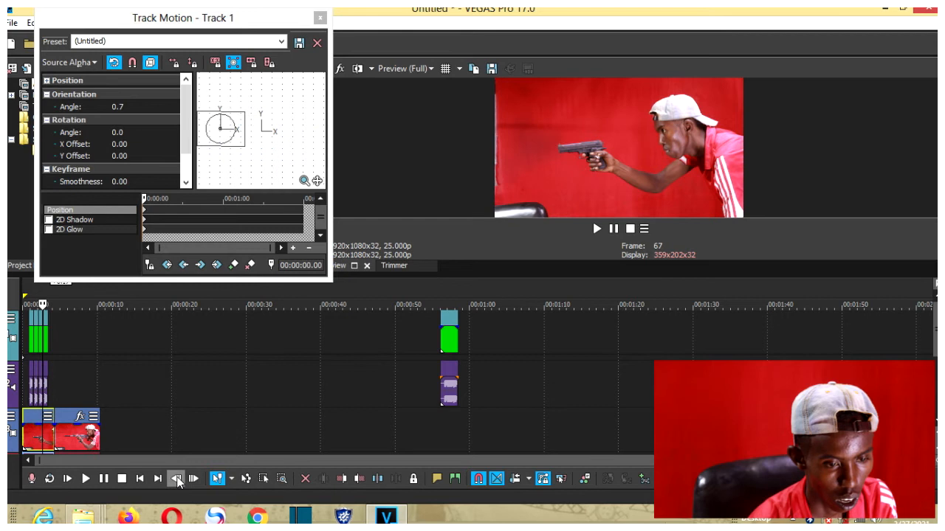
click(177, 480)
click(177, 480)
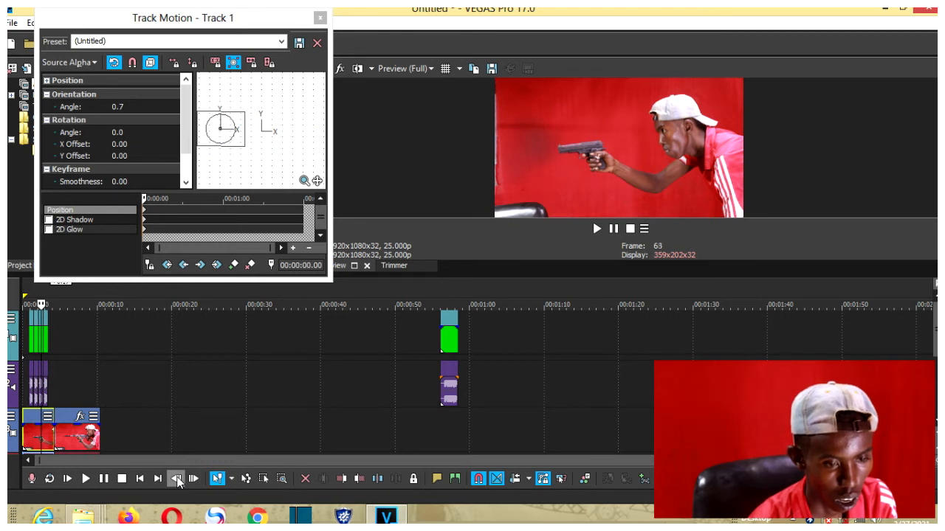
click(178, 480)
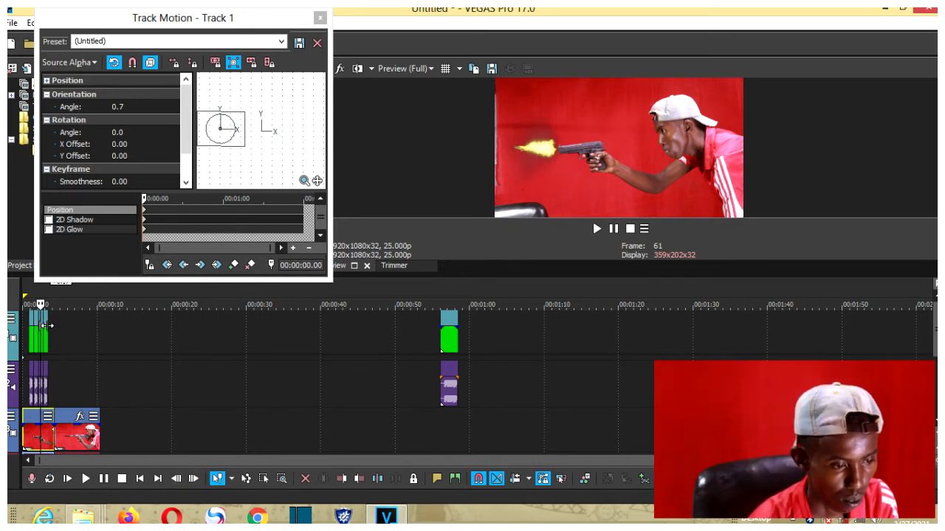
Close Track Motion and preview the sequence from frame 61 into the rifle shot.
click(237, 146)
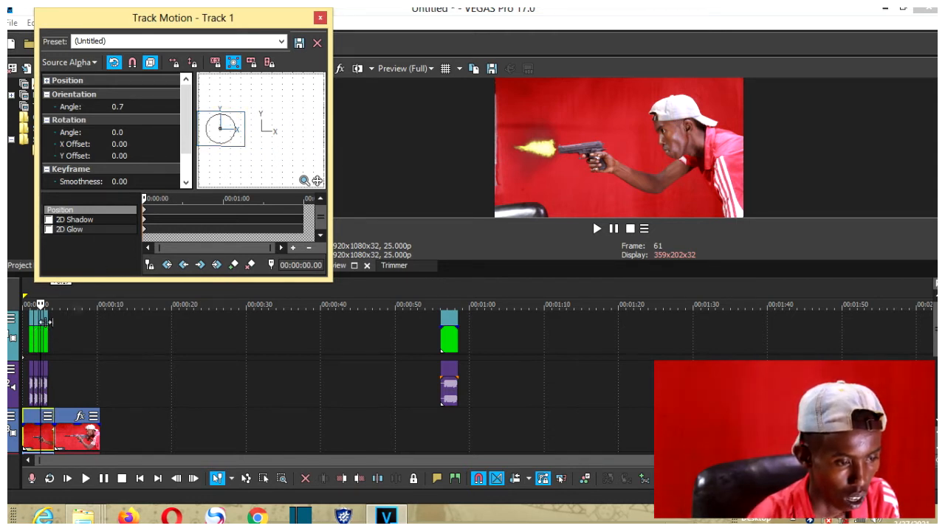
click(321, 17)
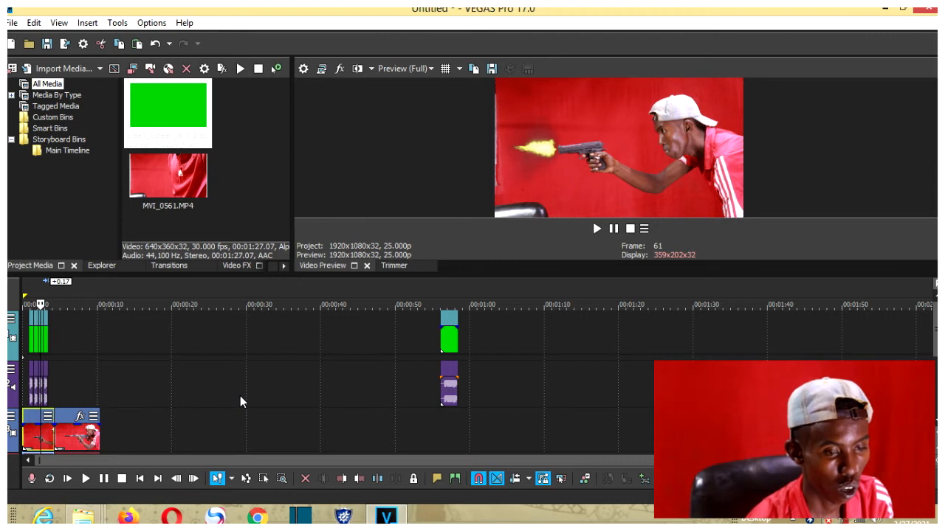
key(space)
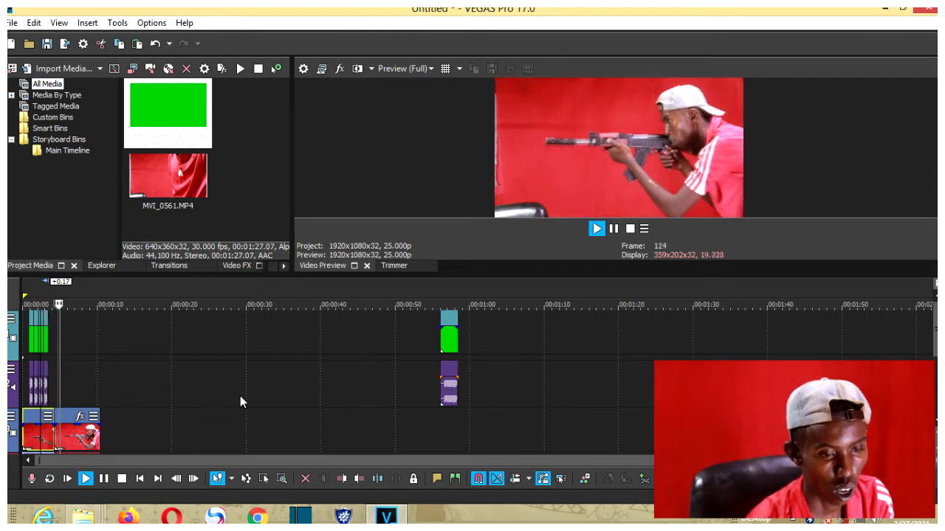
key(space)
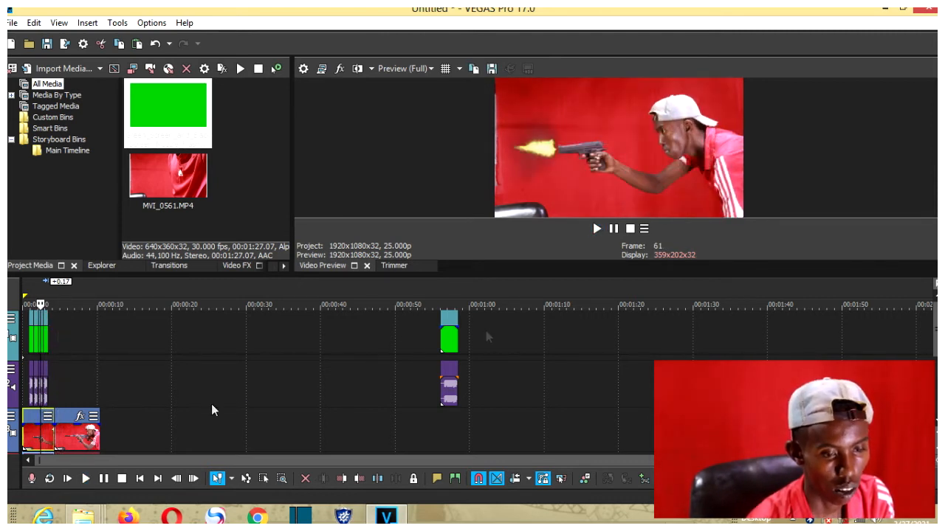
Move the distant flash clip with its audio over the start of the rifle shot and pause playback at frame 131.
click(53, 432)
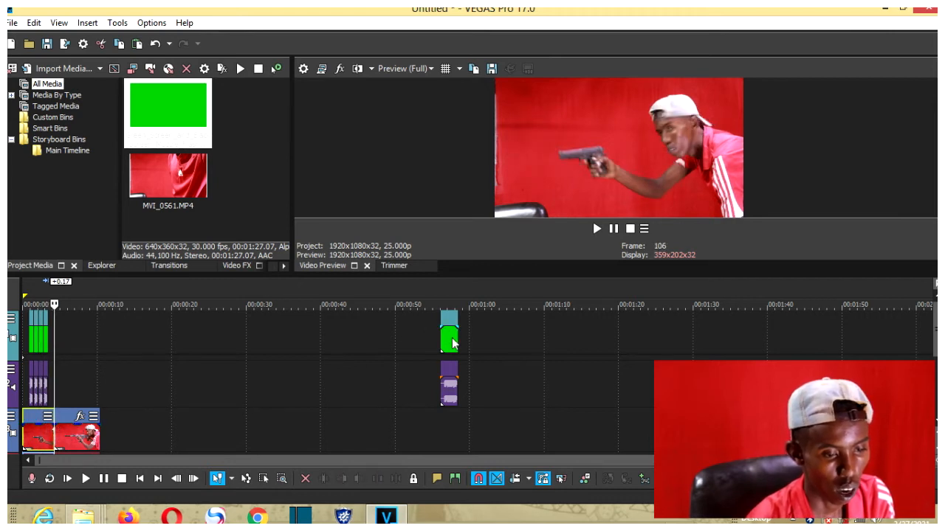
drag(453, 343, 73, 369)
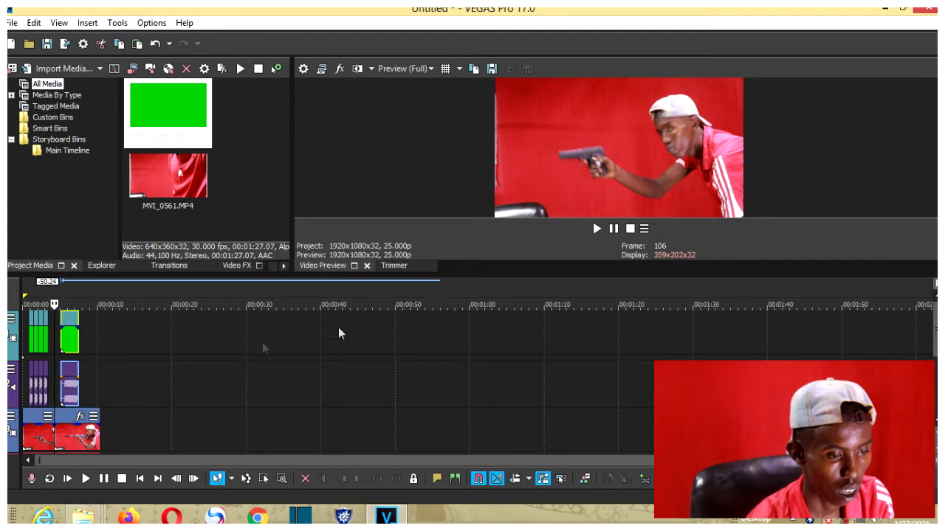
click(611, 230)
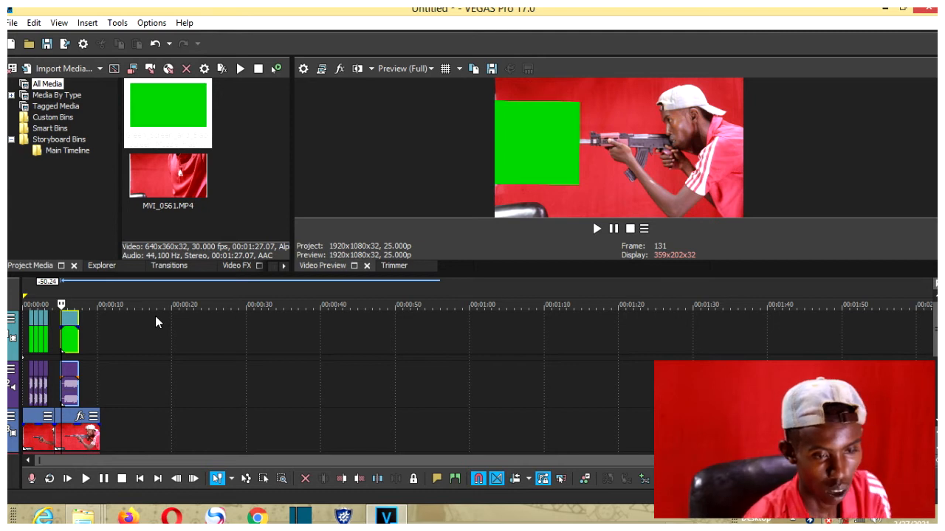
Add VEGAS Chroma Keyer to the rifle's flash clip and sample its green background as the key colour, 122, 0.98, 0.79.
right_click(71, 337)
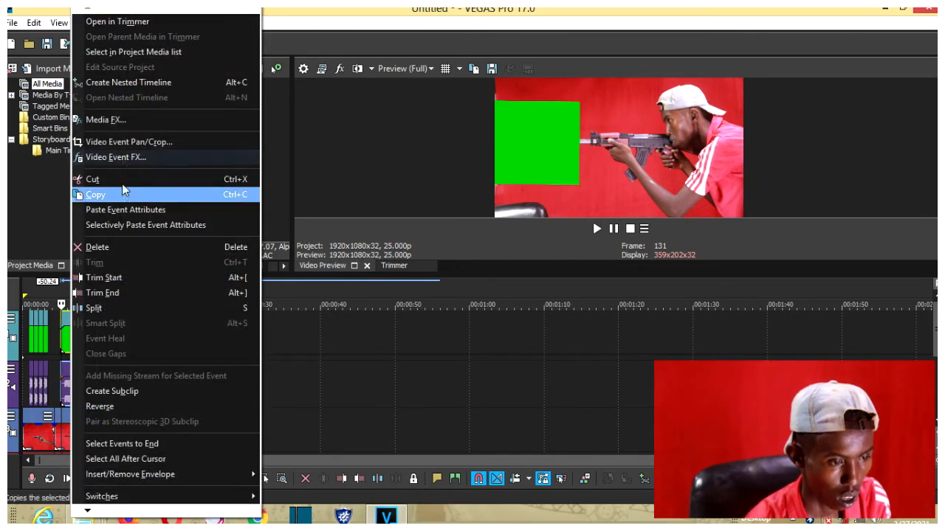
click(114, 158)
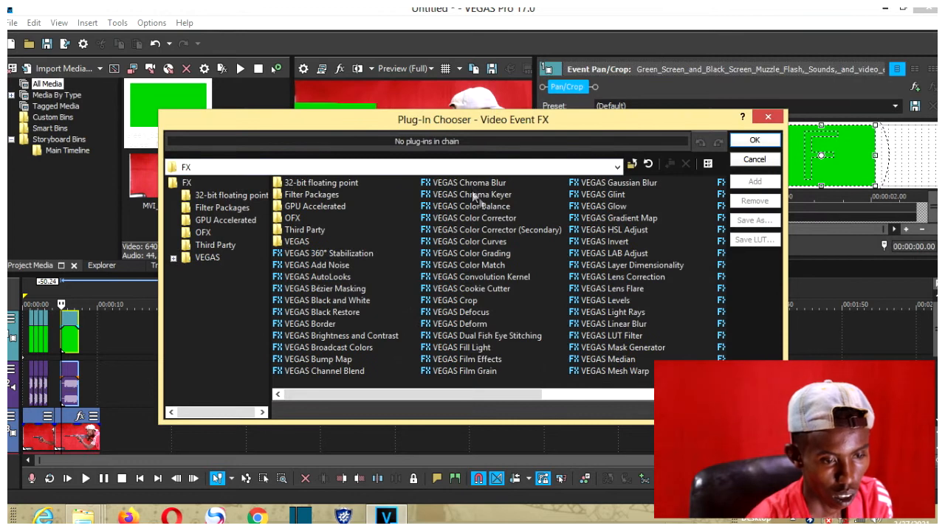
double_click(487, 195)
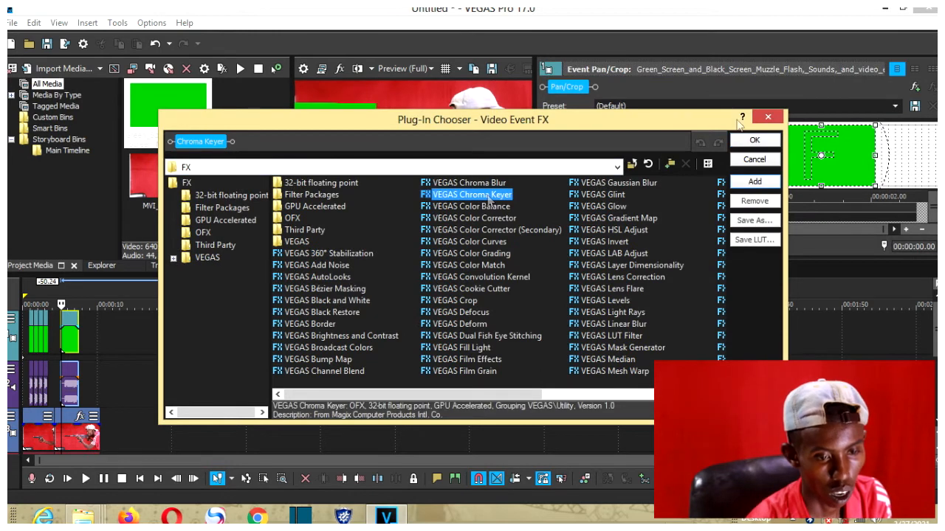
click(755, 141)
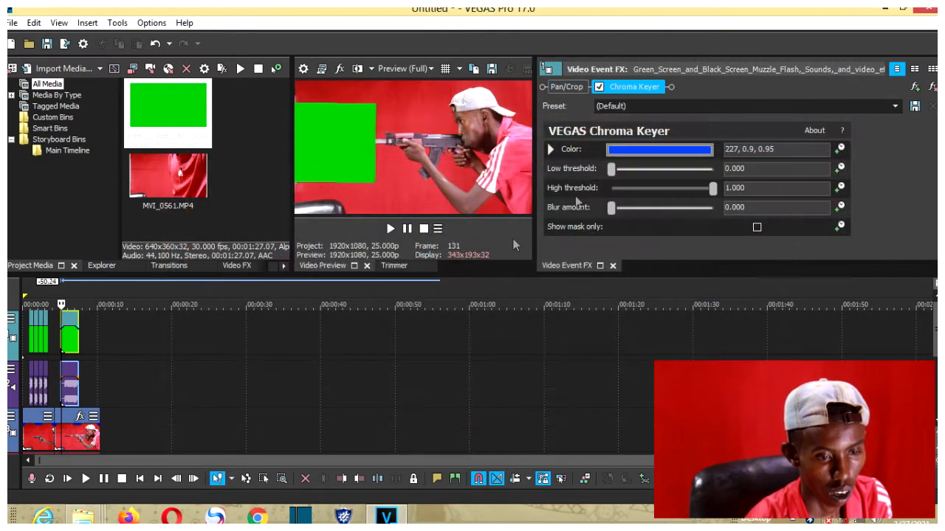
click(652, 148)
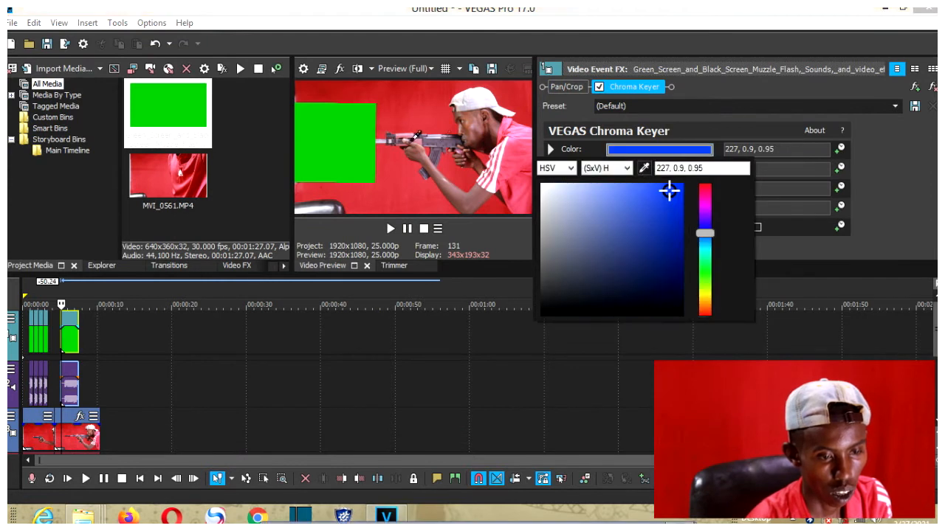
click(329, 154)
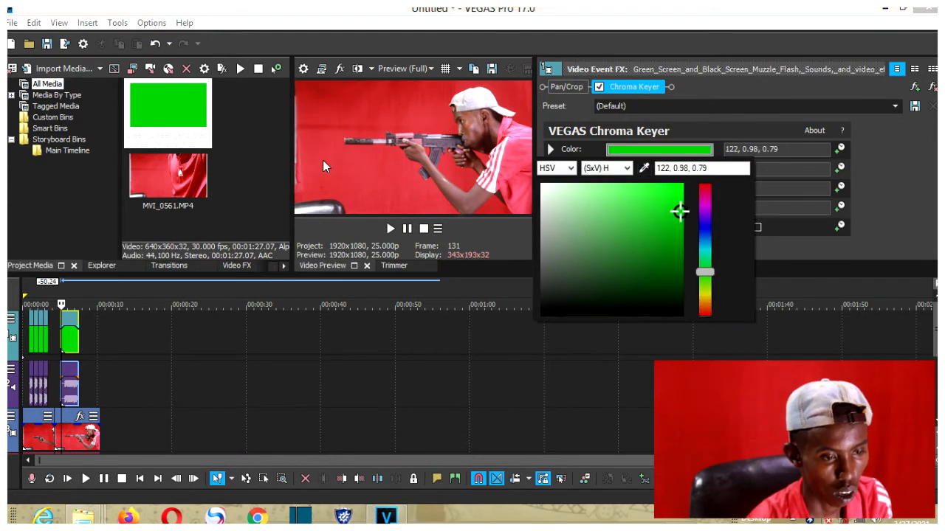
Shift the rifle's flash clip sideways in Event Pan/Crop to an X Center of 336.5.
click(570, 88)
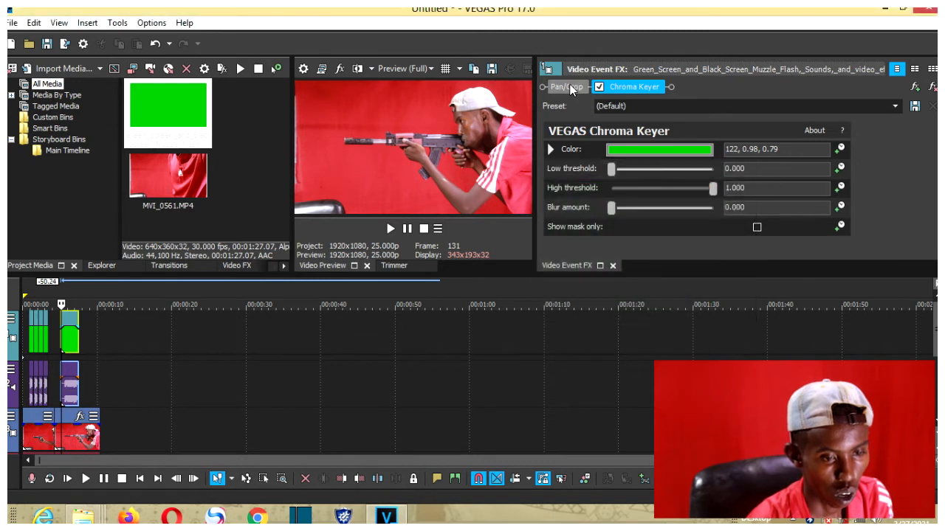
click(570, 88)
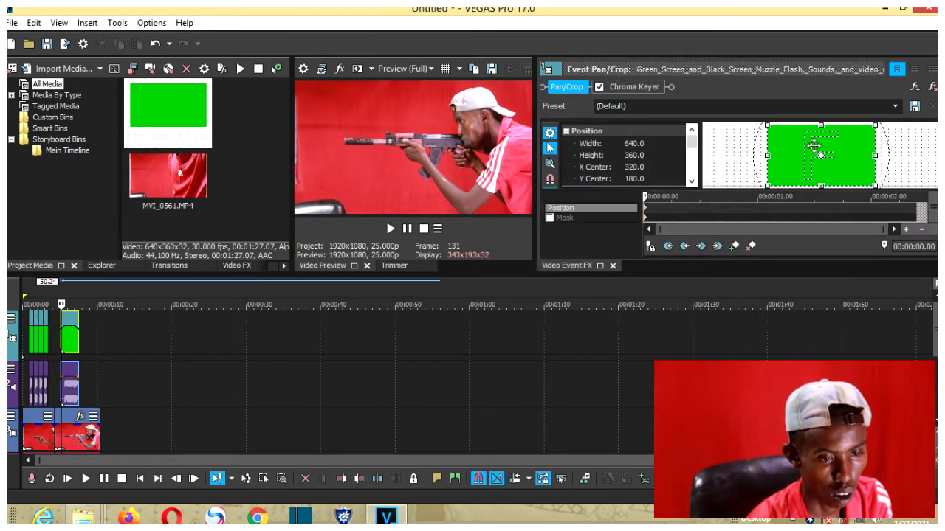
drag(805, 159, 808, 159)
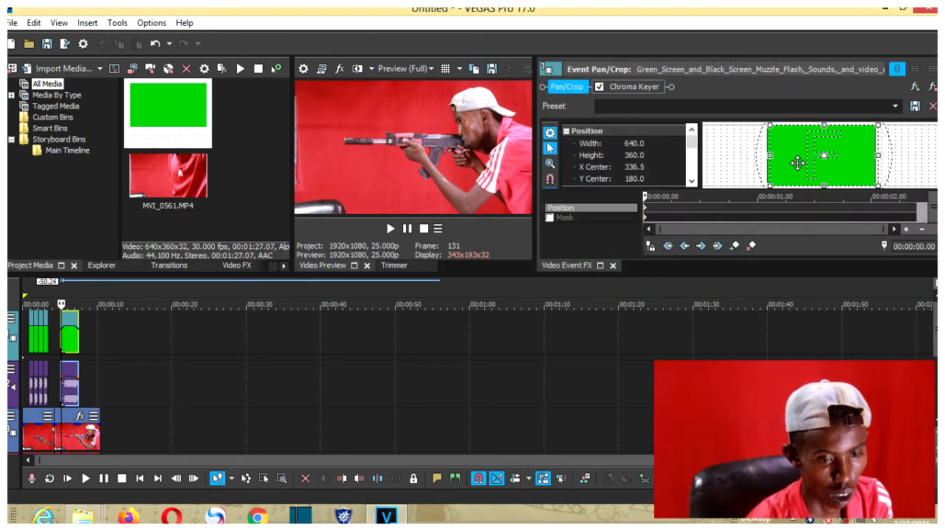
Advance to frame 135 and move the flash track's frame to about the centre of the Track Motion workspace.
click(194, 480)
click(195, 479)
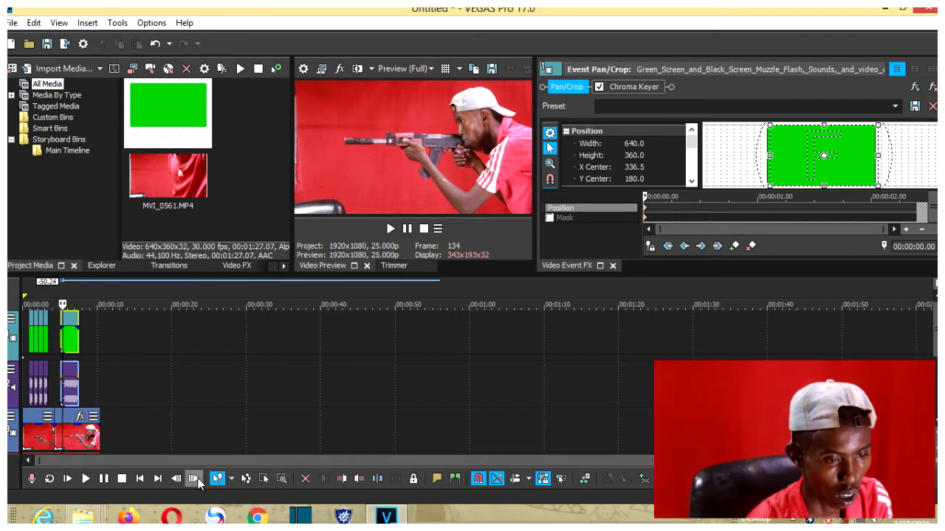
click(196, 479)
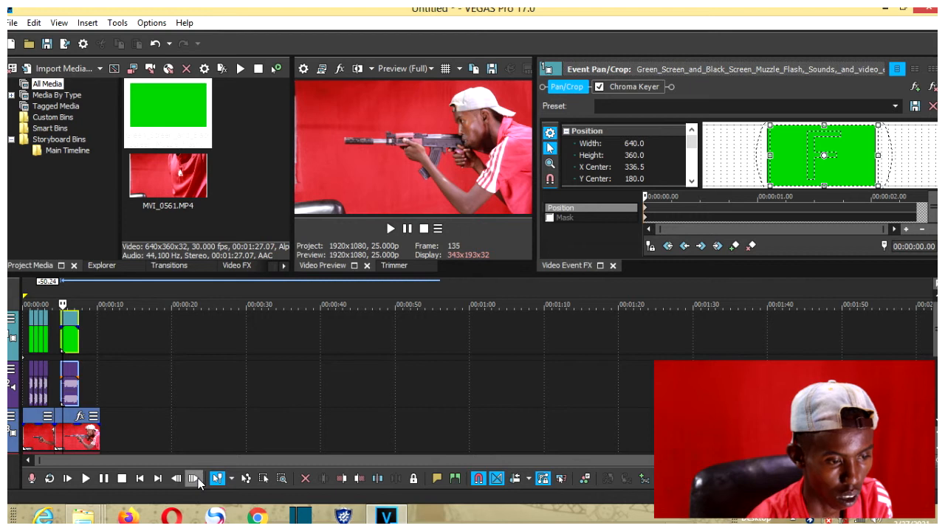
click(12, 322)
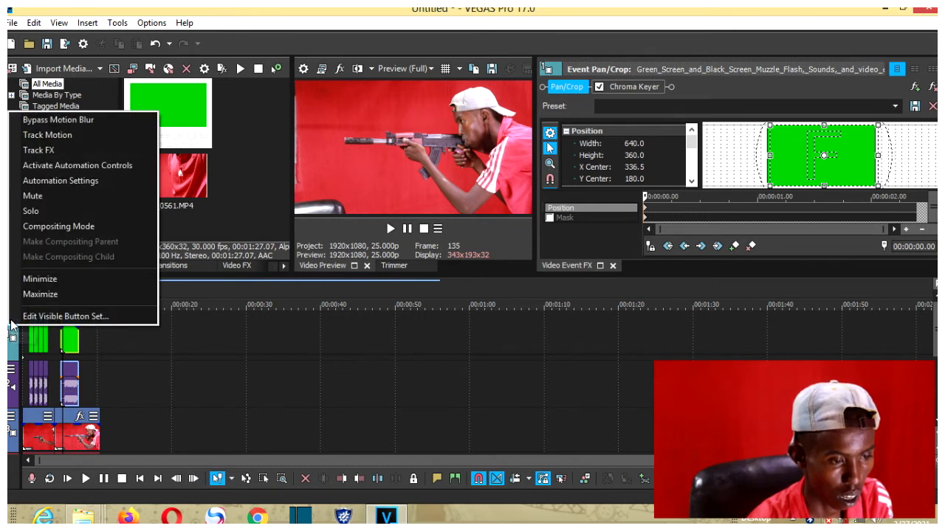
click(69, 137)
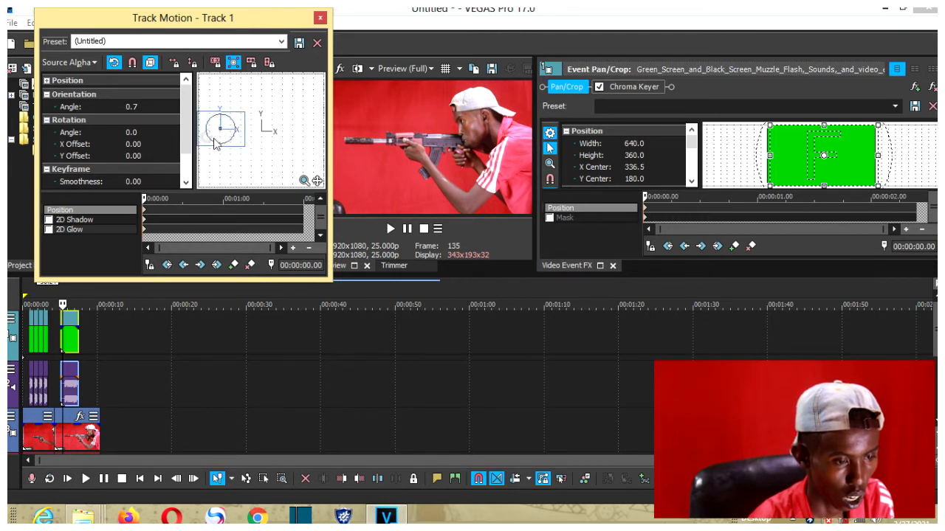
drag(207, 147, 249, 150)
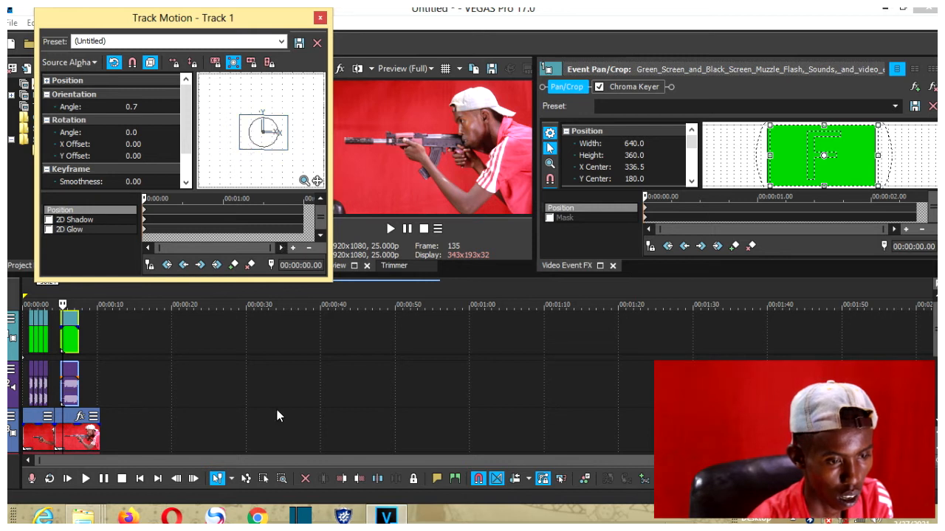
Step forward frame by frame to frame 146 to find the rifle flash, moving the Track Motion window clear of the preview.
click(198, 480)
click(197, 480)
click(198, 480)
click(198, 480)
click(198, 480)
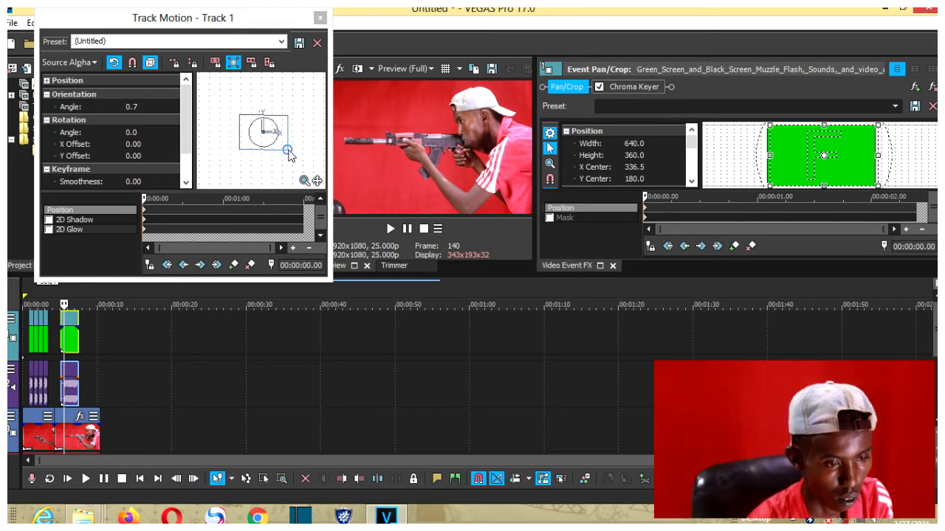
drag(296, 14, 169, 35)
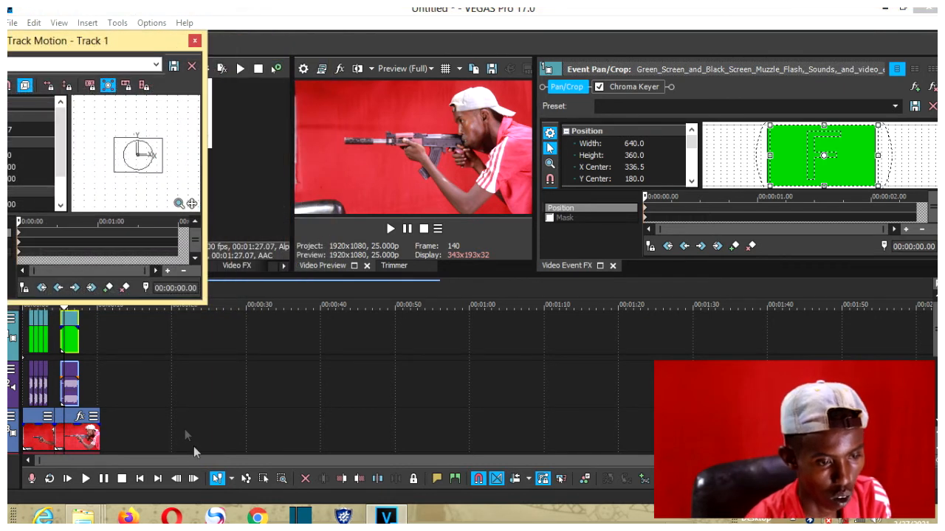
click(190, 478)
click(190, 478)
click(190, 479)
click(190, 478)
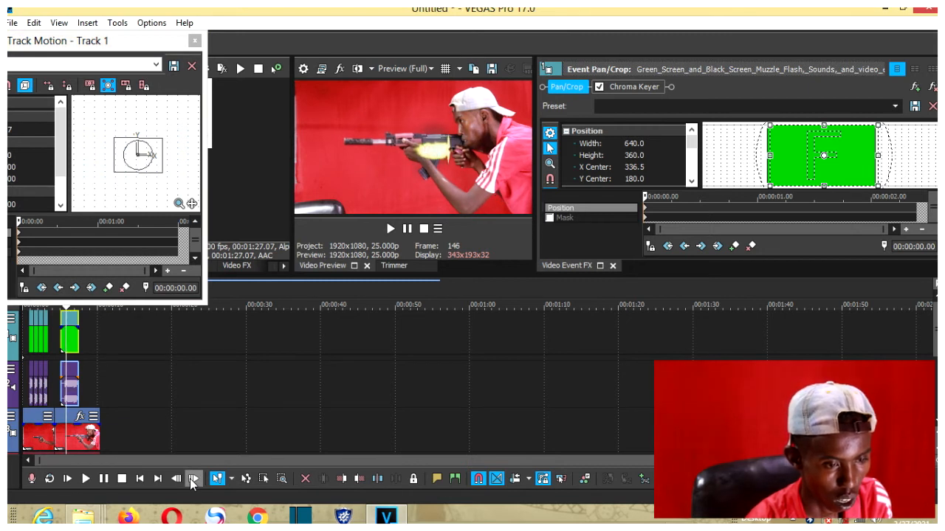
Go back to frame 138, split the rifle's flash clip and its audio there, and delete the part before the split.
click(175, 478)
click(176, 478)
click(176, 478)
click(176, 478)
click(175, 478)
click(176, 478)
click(175, 478)
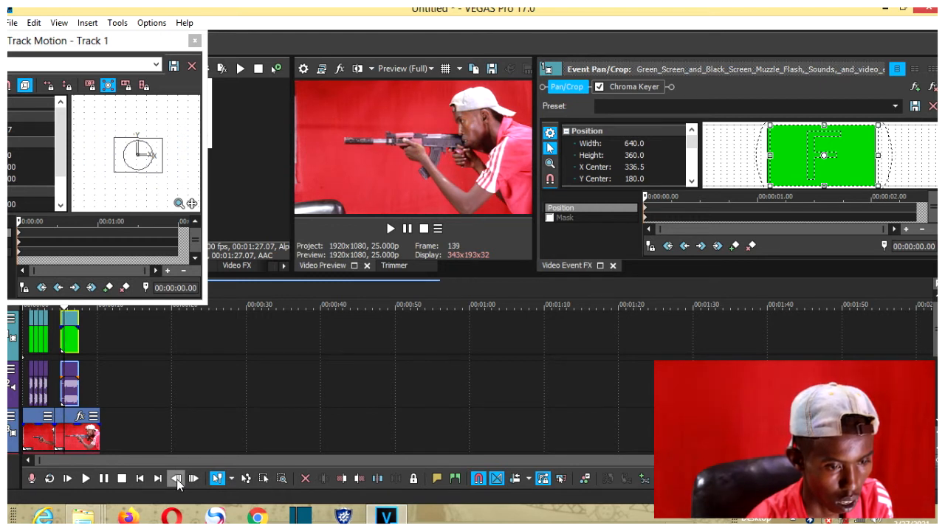
click(175, 478)
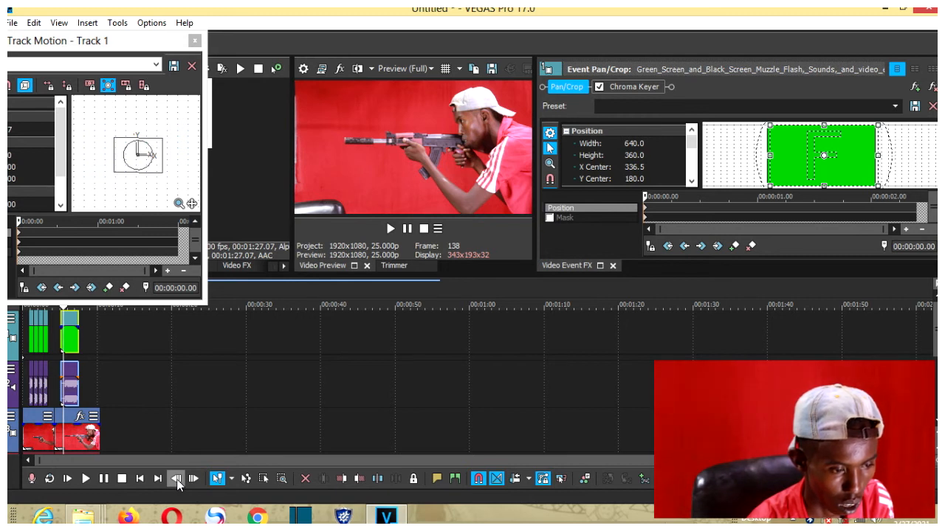
key(s)
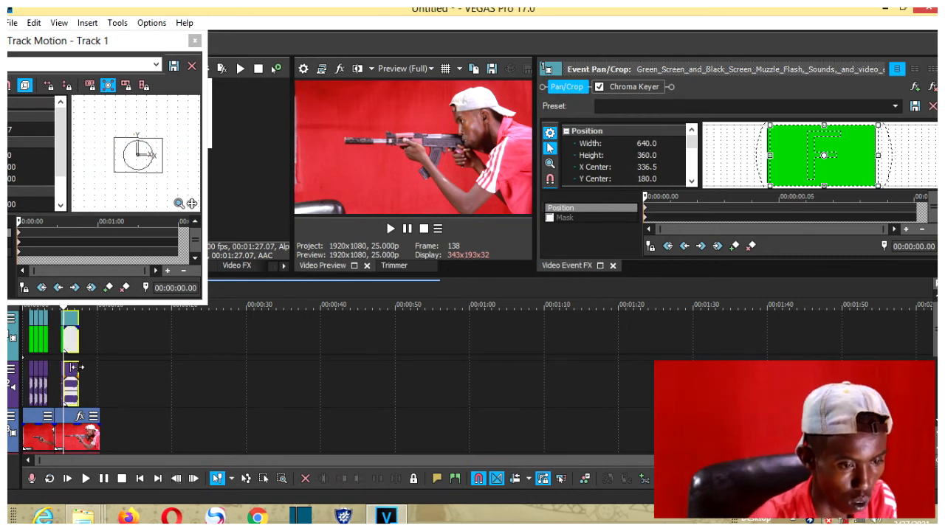
right_click(65, 336)
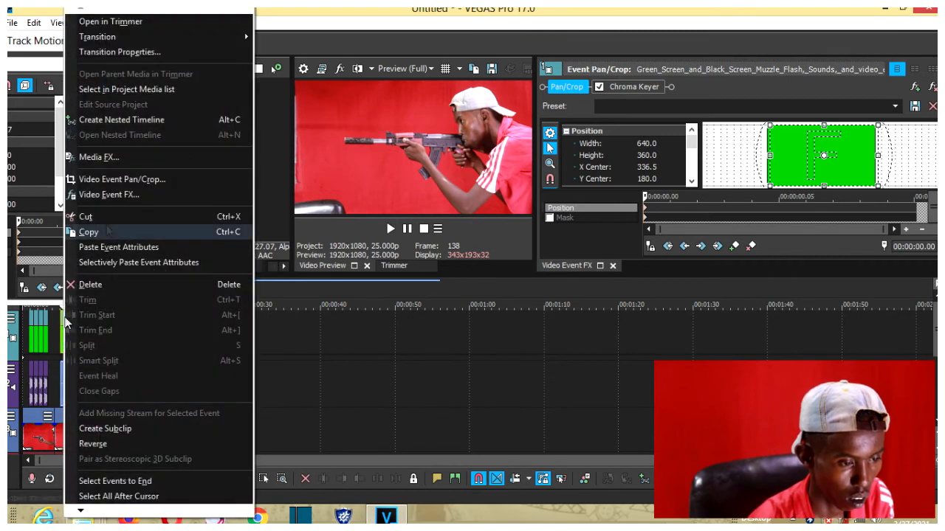
click(88, 286)
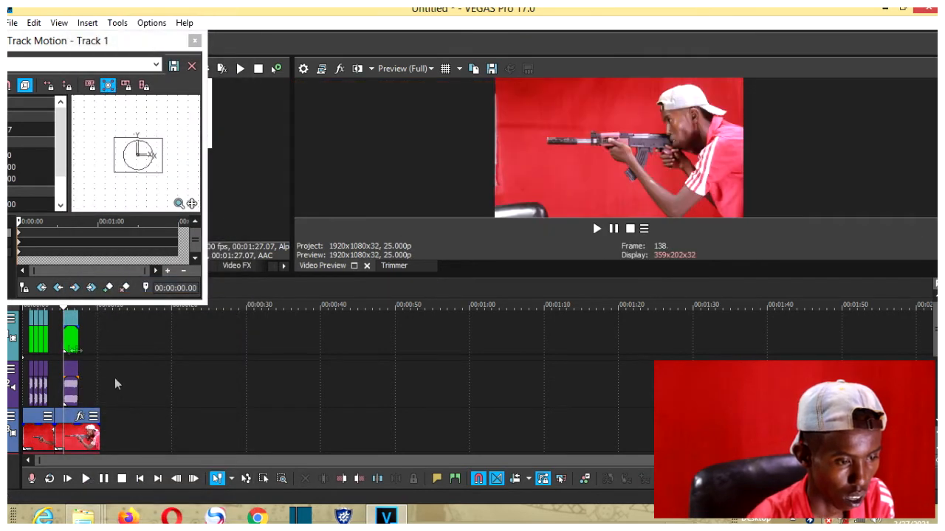
Move the trimmed flash clip with its audio earlier to start at about frame 124, and park playback at frame 130.
click(53, 423)
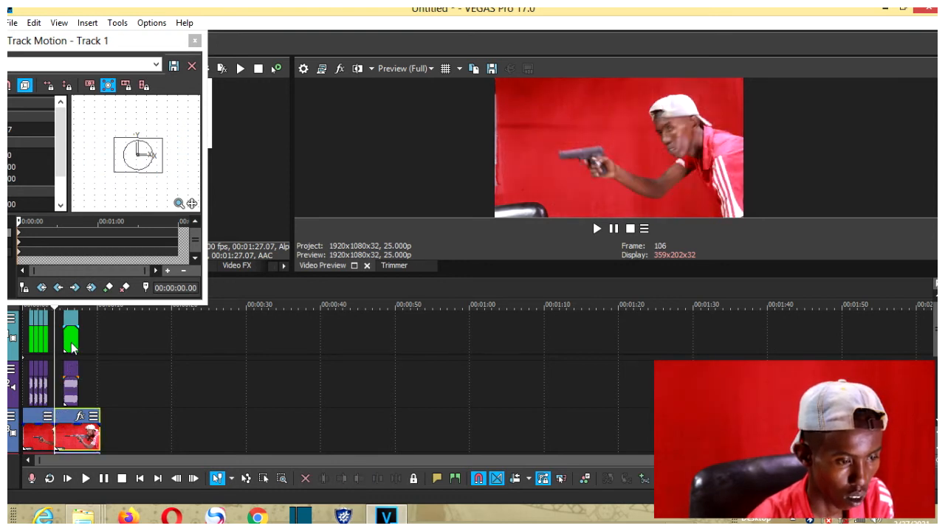
drag(72, 349, 67, 347)
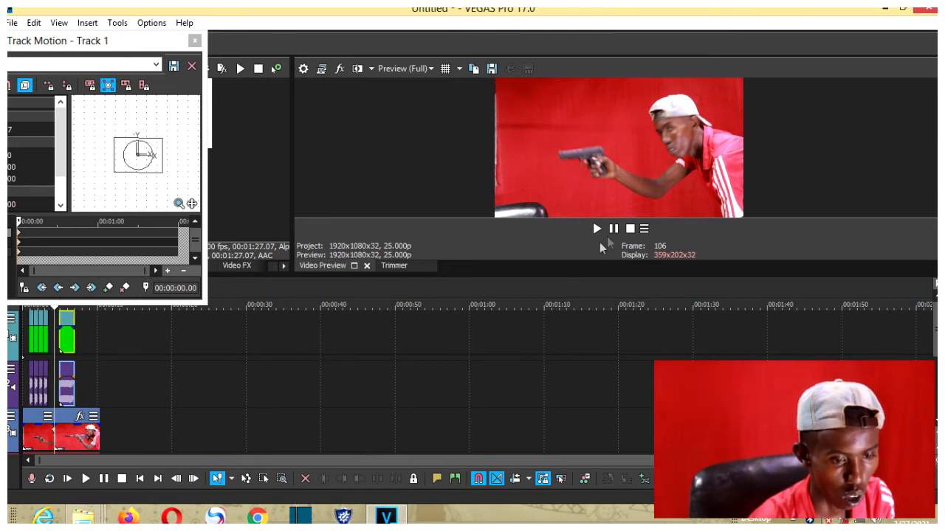
click(612, 228)
click(613, 228)
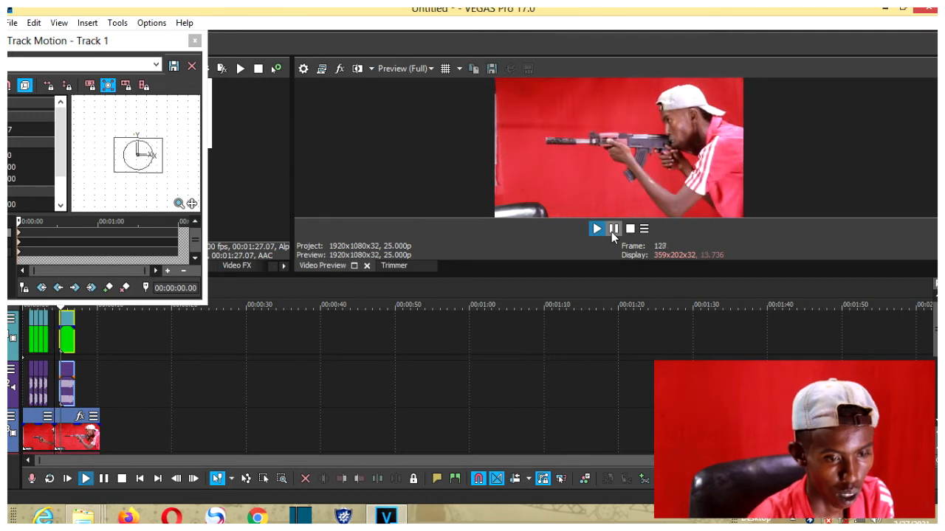
click(194, 482)
click(193, 480)
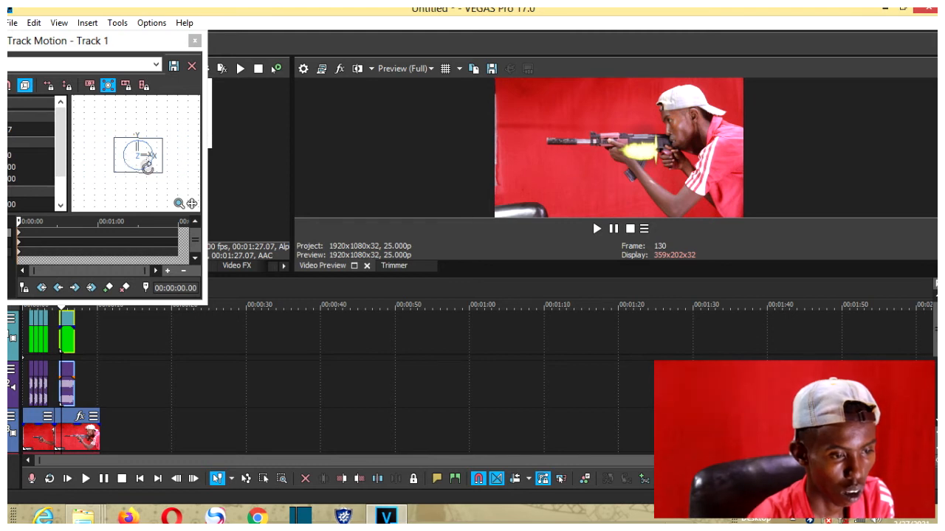
Move the flash track's frame onto the rifle muzzle in Track Motion, shrink it slightly, realign it and play the result.
drag(137, 167, 89, 157)
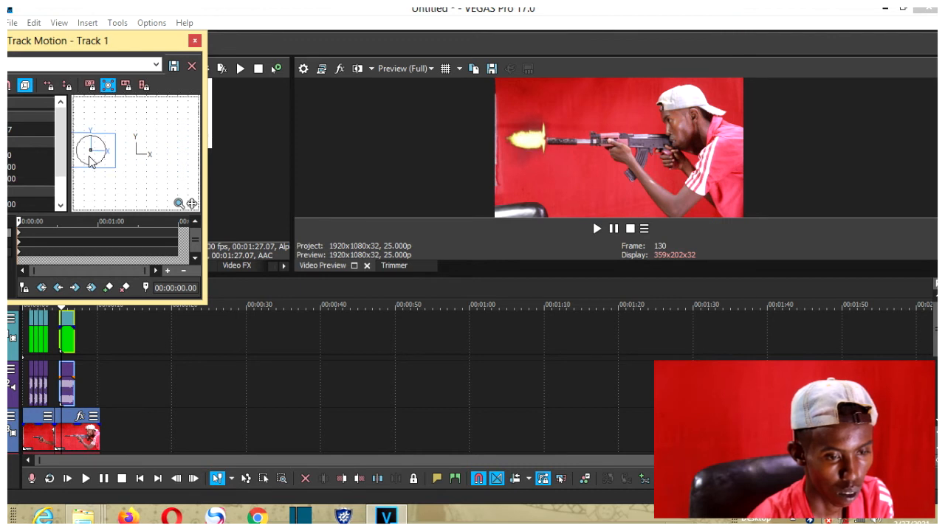
drag(89, 158, 88, 161)
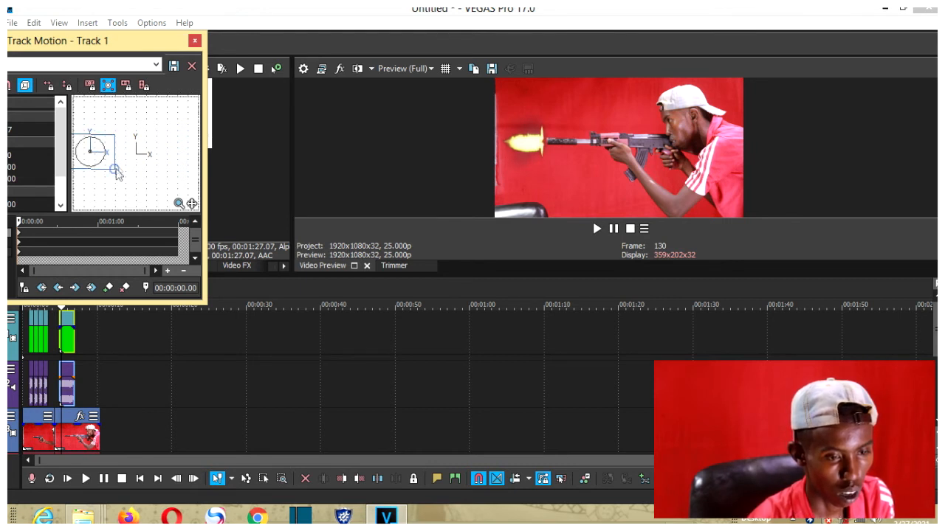
drag(114, 172, 112, 169)
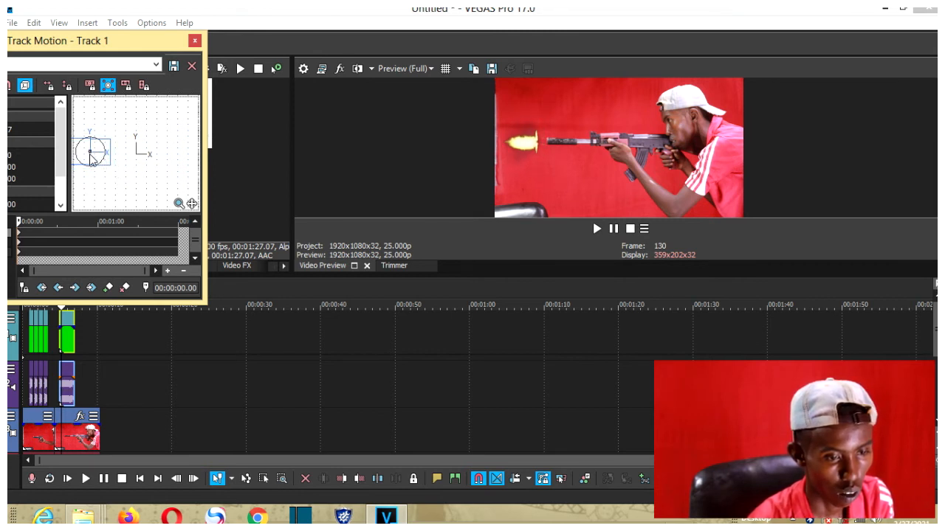
drag(92, 158, 96, 160)
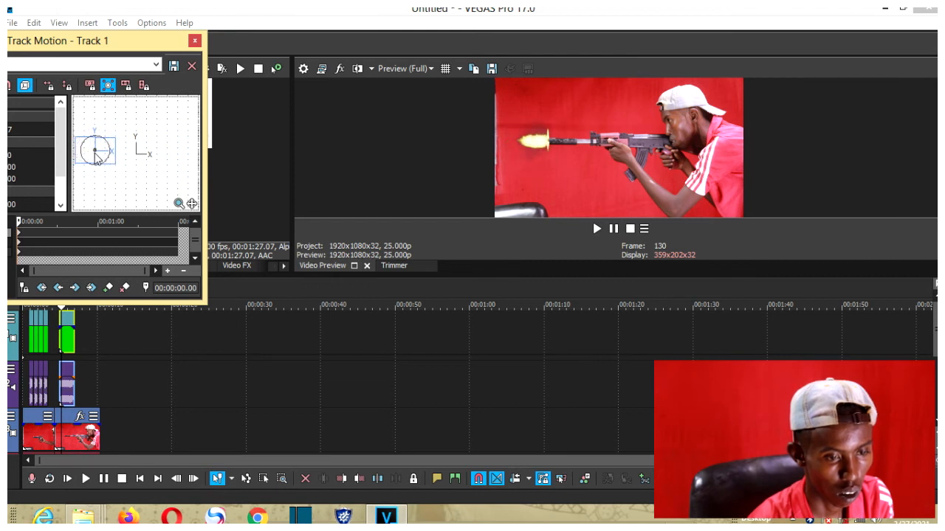
click(613, 230)
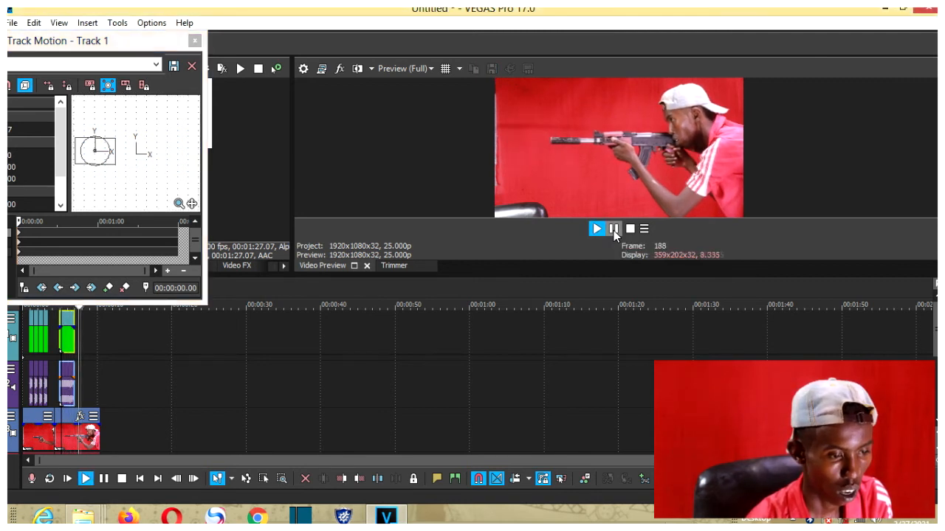
click(613, 230)
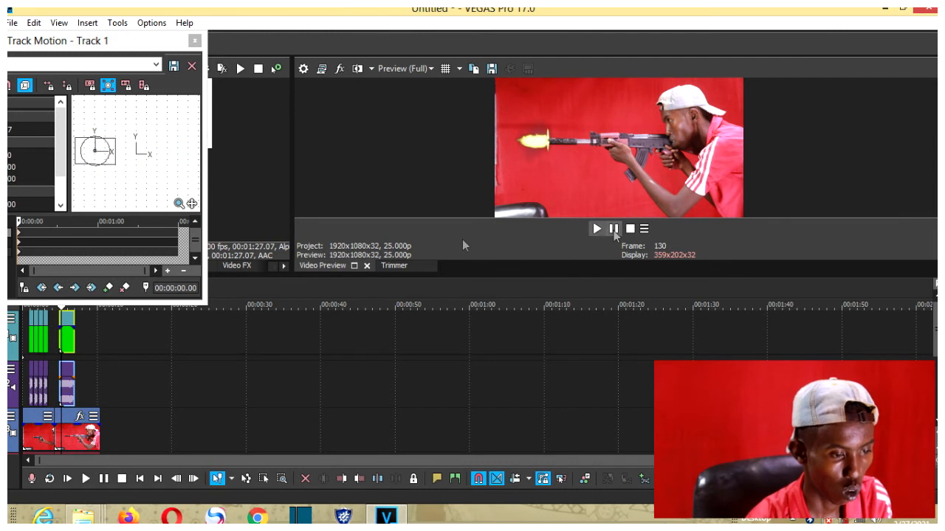
Copy the rifle's flash clip with its audio and paste two copies end to end directly after it.
right_click(66, 343)
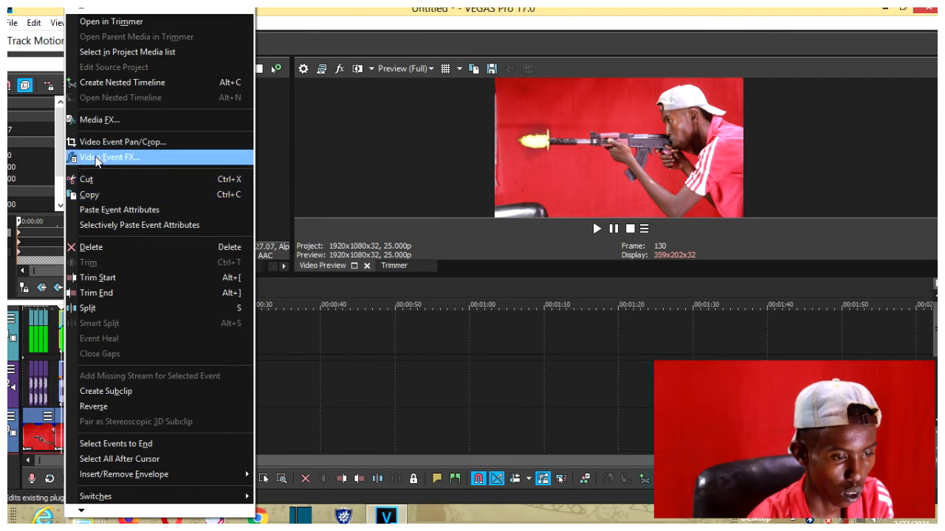
click(87, 194)
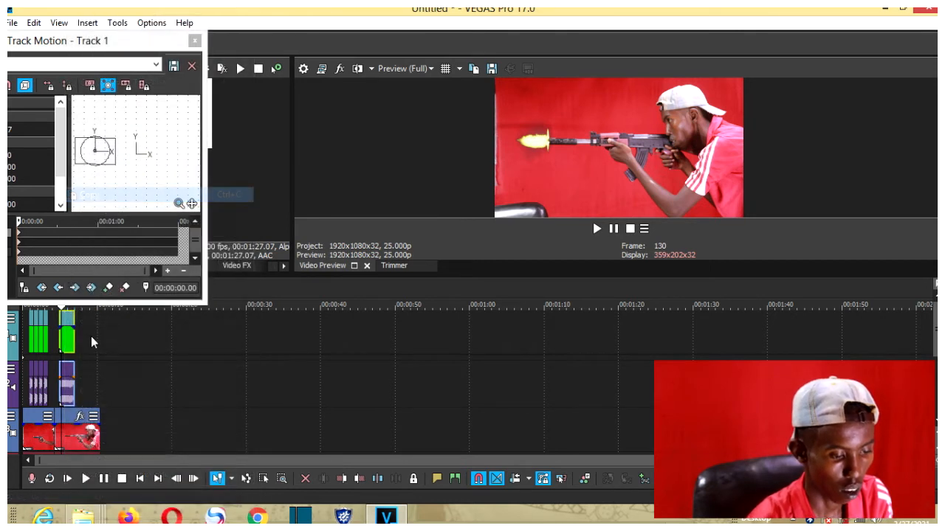
key(ctrl+v)
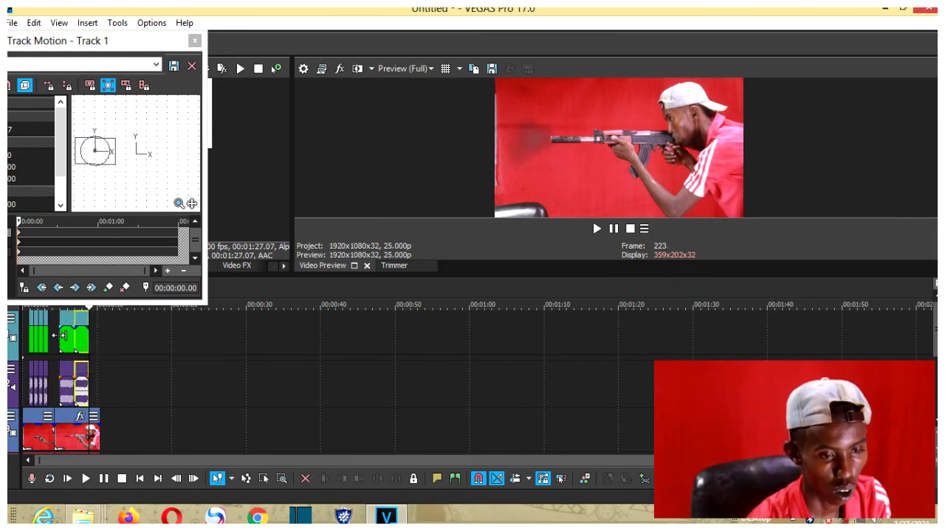
click(59, 336)
key(space)
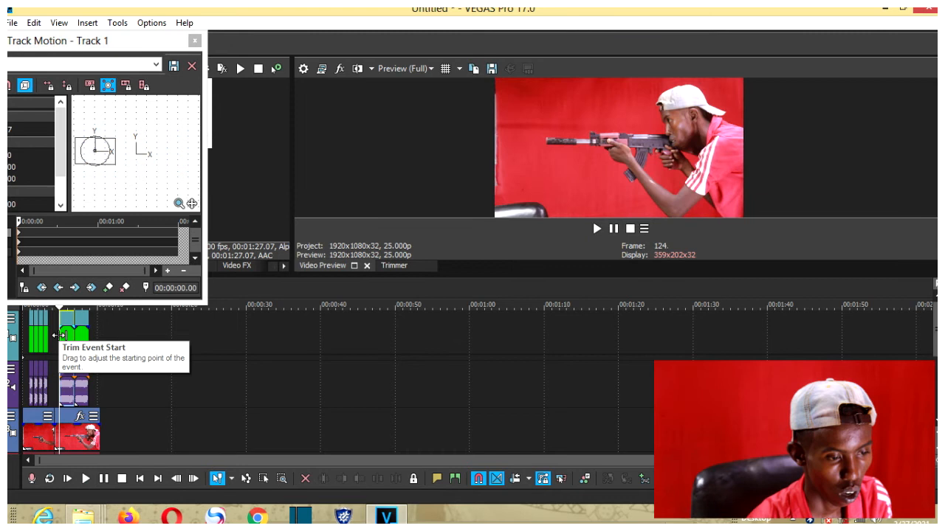
click(87, 349)
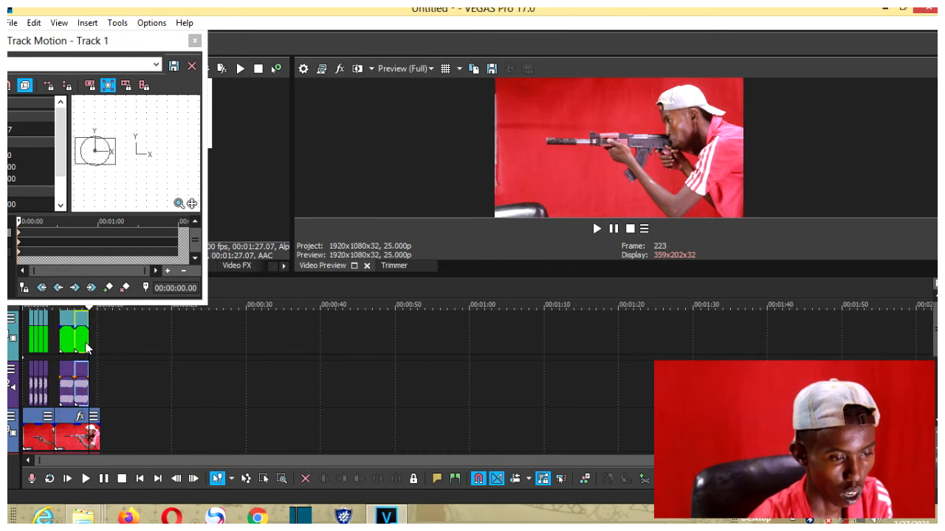
key(ctrl+v)
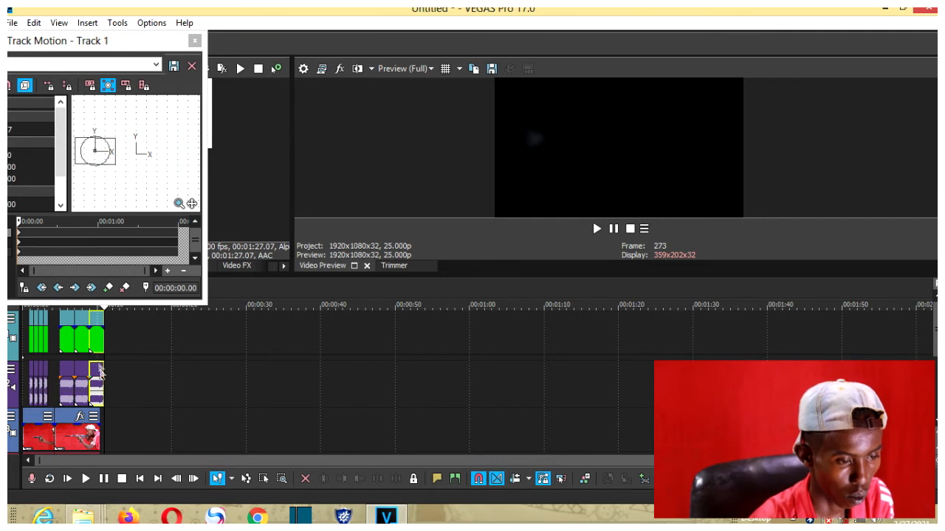
Split the last flash copy at frame 260, where the rifle shot ends, and delete the overhanging piece.
click(100, 427)
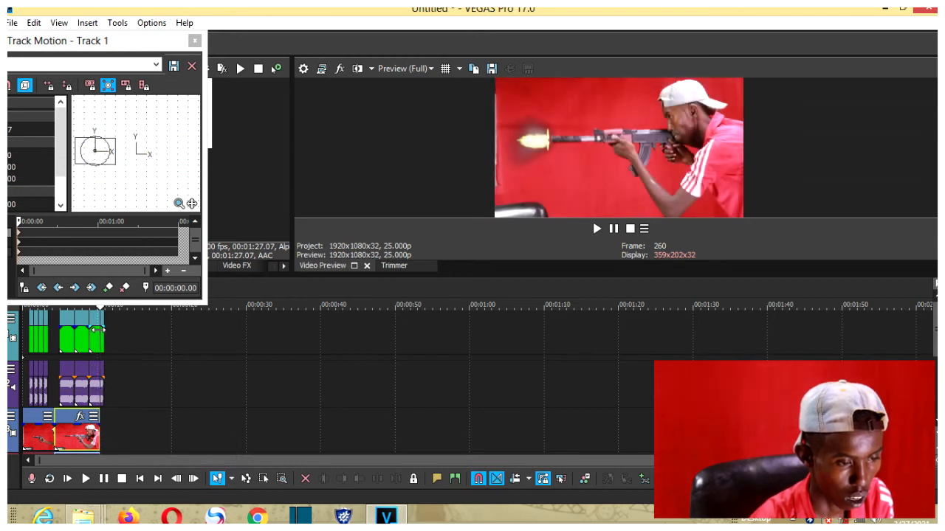
click(100, 340)
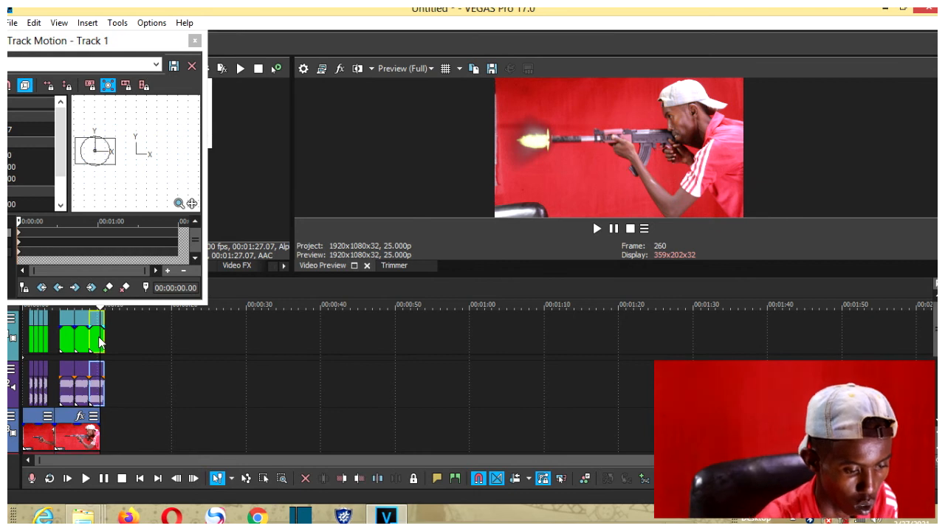
key(s)
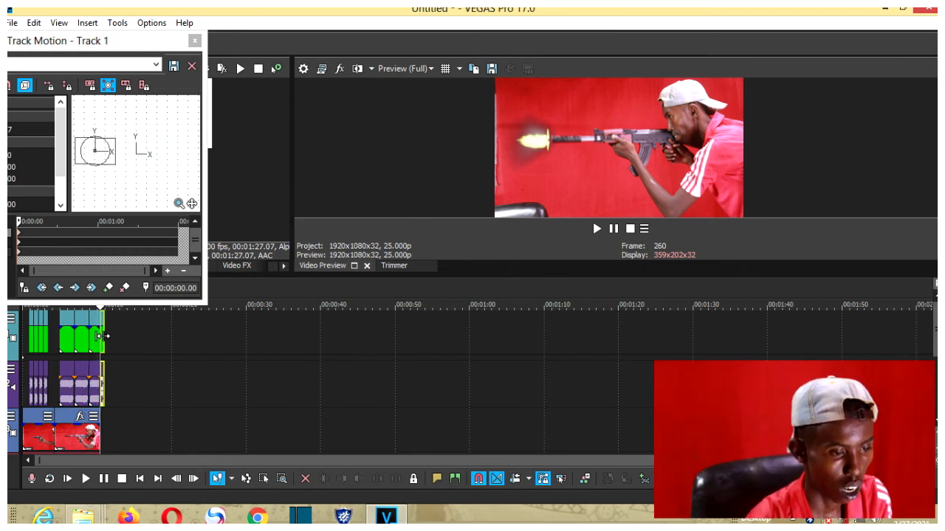
right_click(102, 337)
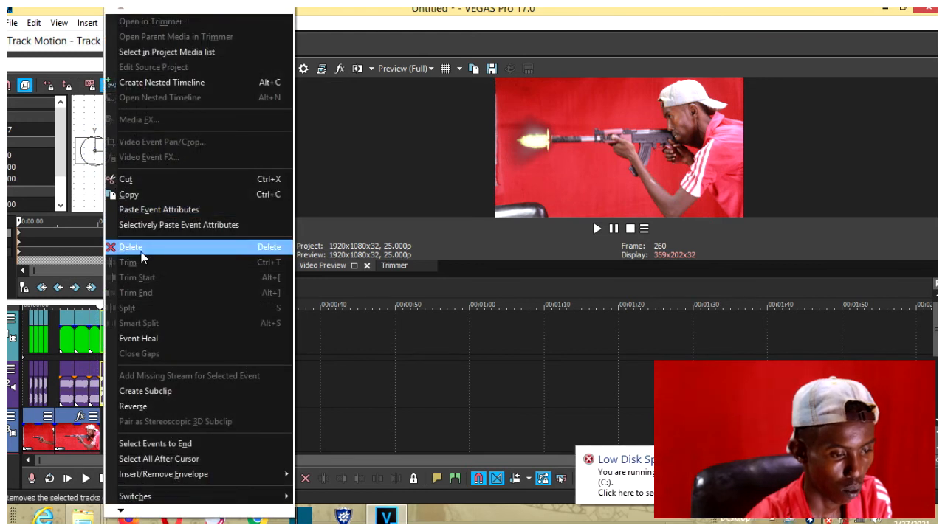
click(141, 252)
Play the edit from frame 0 to check the flashes, and close the Track Motion window.
click(25, 418)
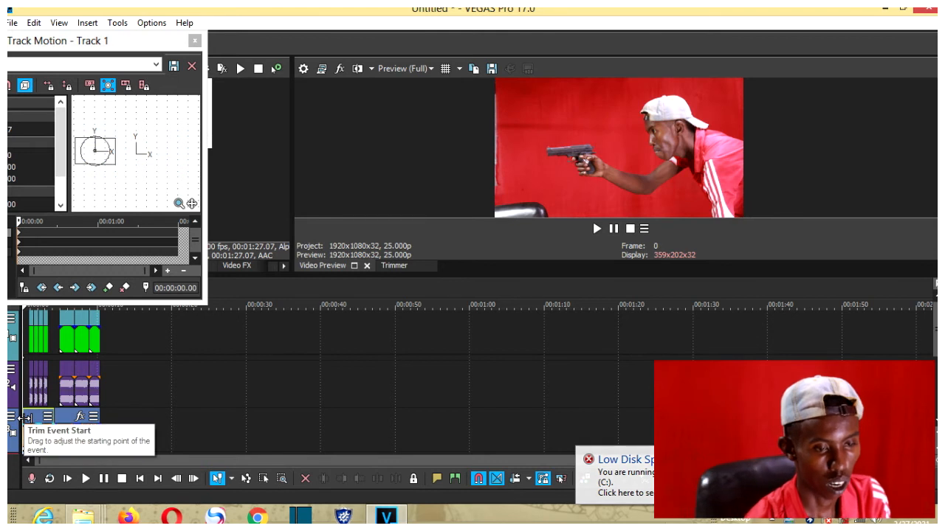
key(space)
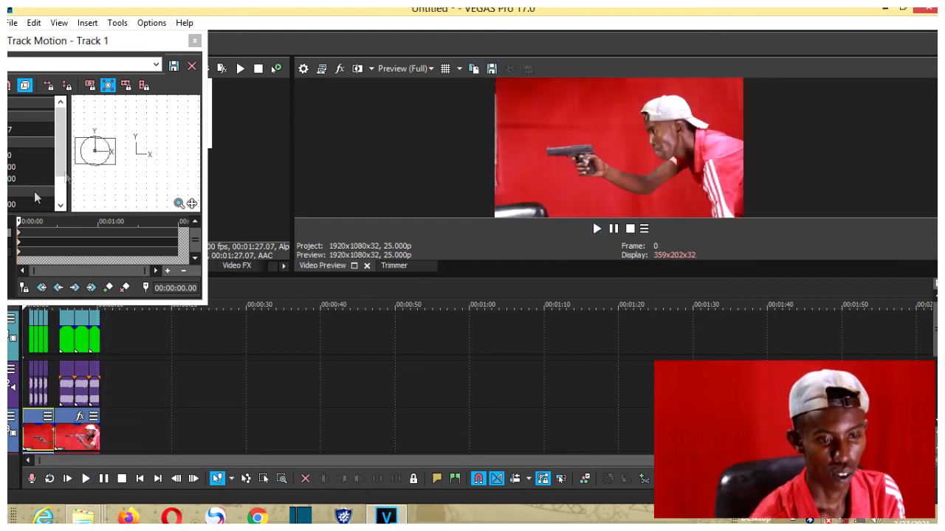
click(195, 65)
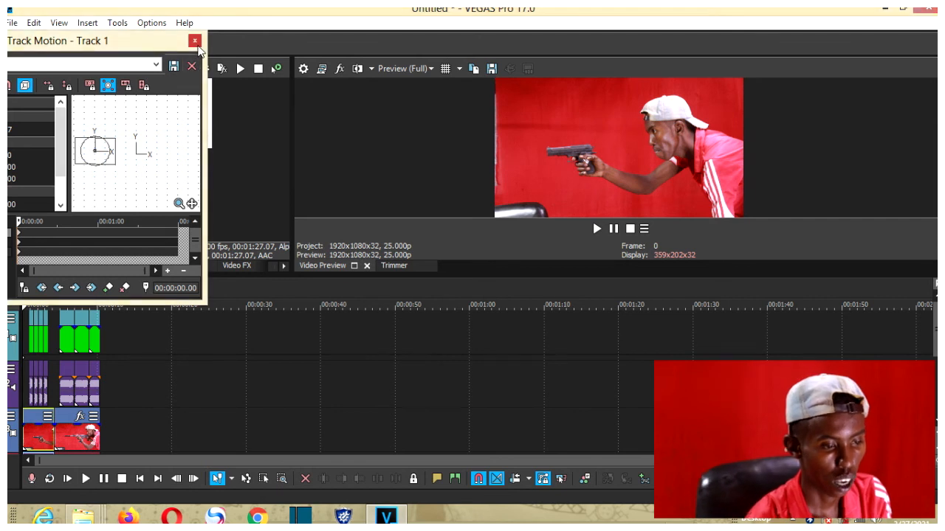